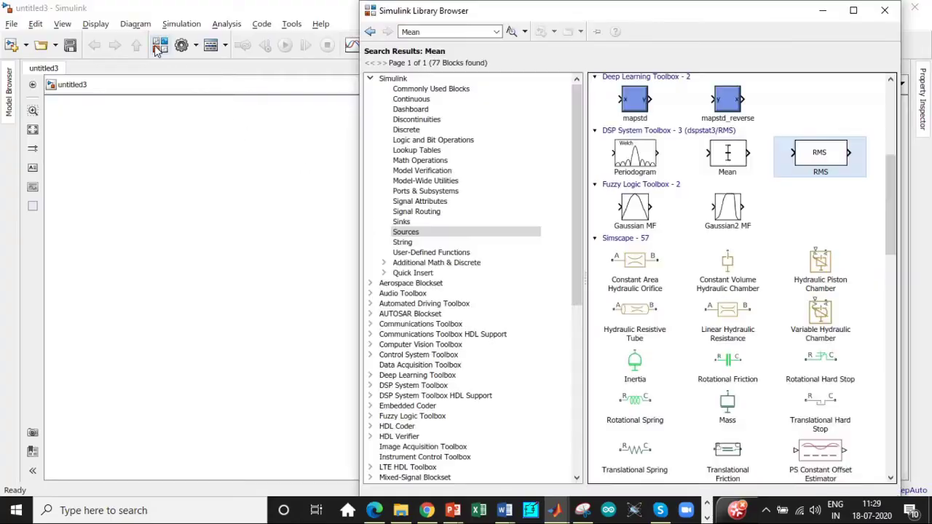
Search for powergui and add the powergui and Voltage Measurement blocks to untitled3.
double_click(447, 32)
key(BackSpace)
text(pow)
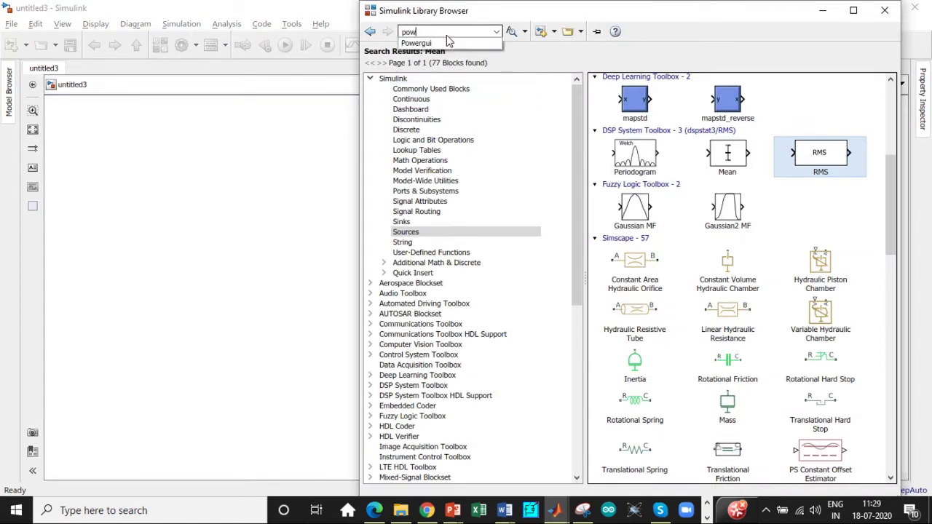
key(Down)
key(Return)
right_click(640, 108)
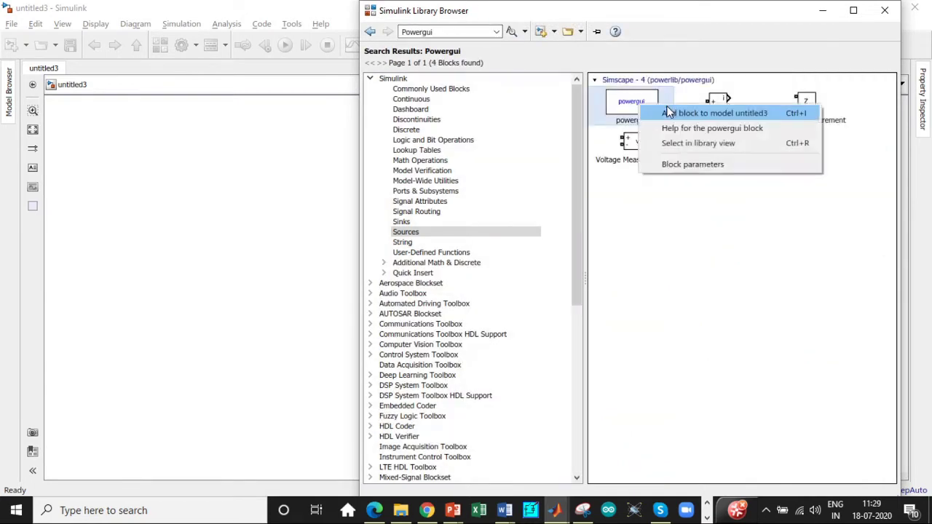
click(666, 114)
click(634, 154)
right_click(643, 160)
click(696, 160)
Search the library for Thyristor and add the Thyristor block to the model.
click(451, 32)
key(BackSpace)
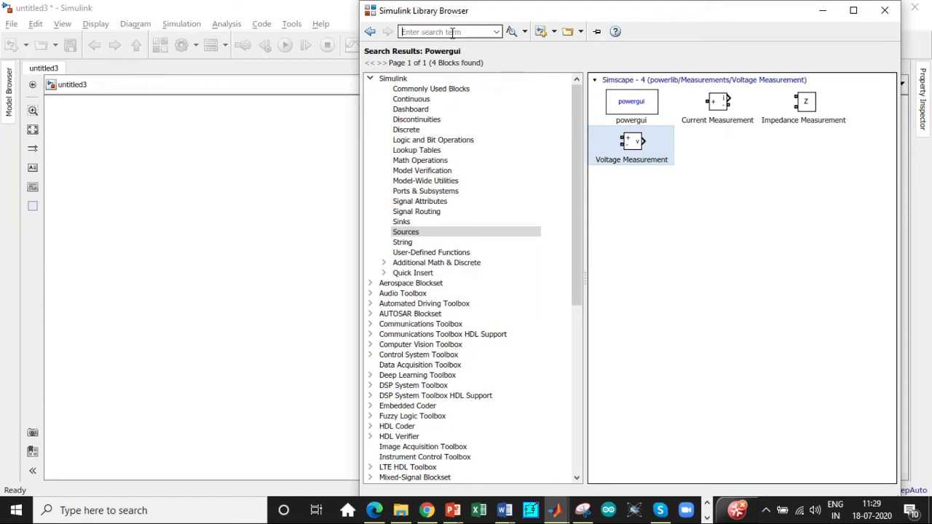
text(Thy)
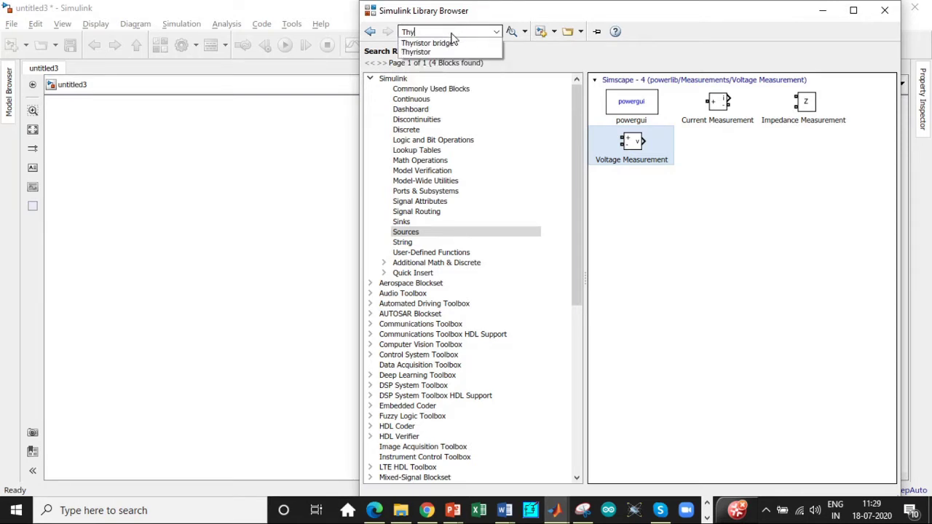
click(442, 52)
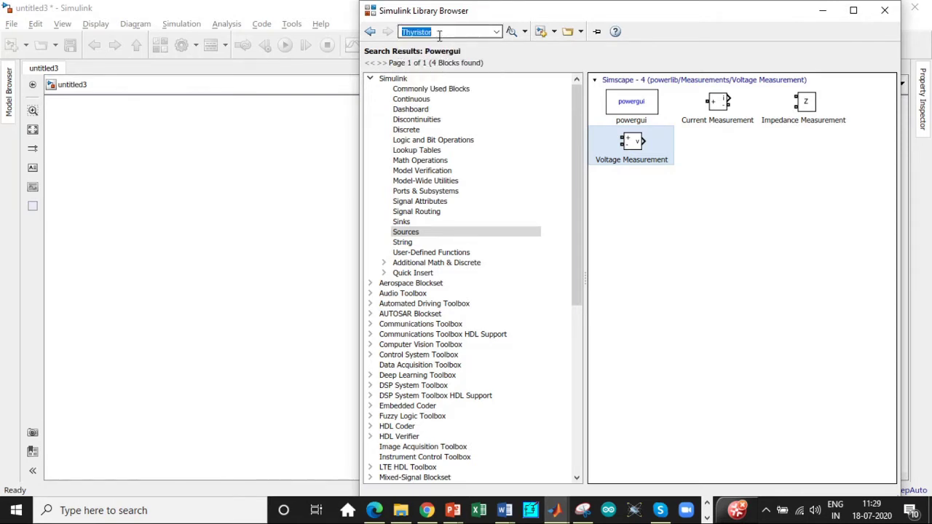
key(Return)
scroll(683, 212, down, 5)
right_click(718, 208)
key(Escape)
Search for AC voltage and add the AC Voltage Source block to the model.
double_click(449, 32)
key(BackSpace)
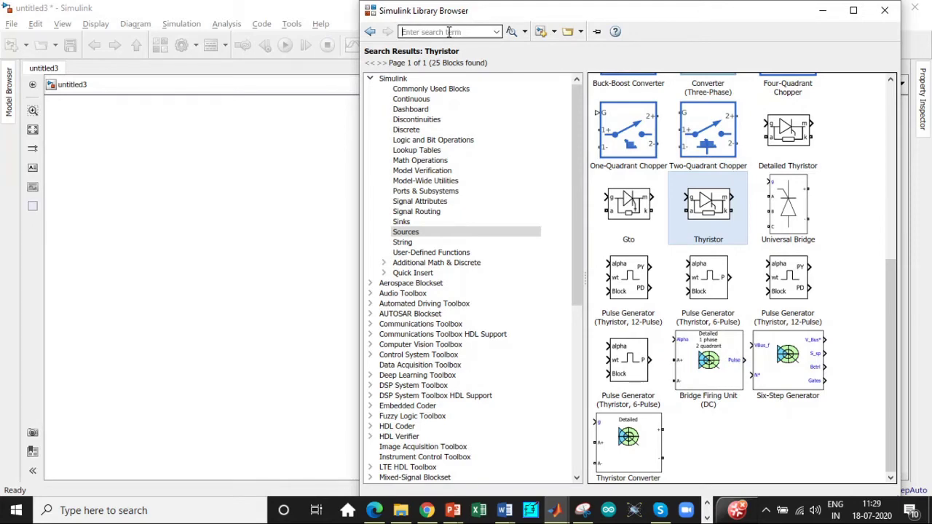
text(Ac)
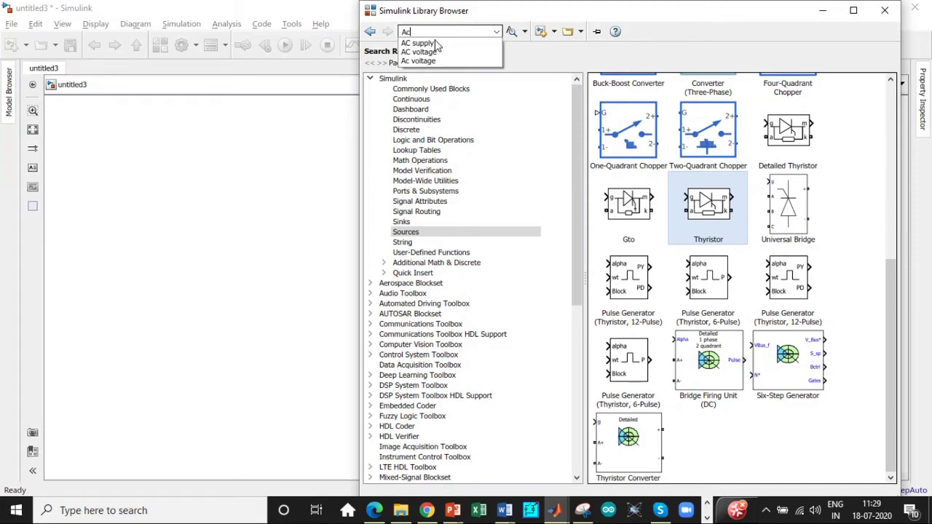
click(418, 51)
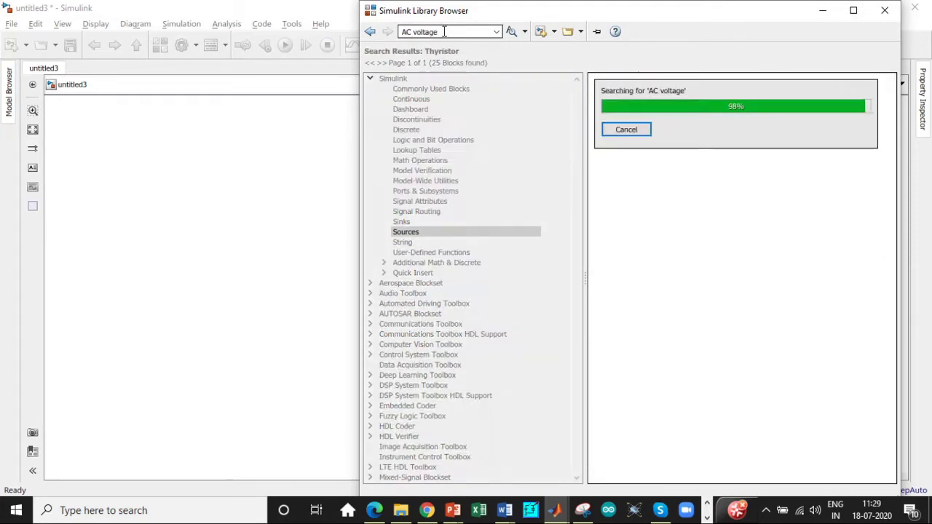
click(781, 113)
right_click(780, 116)
click(783, 119)
click(448, 32)
Search for Pulse Generator and add it to the model.
key(BackSpace)
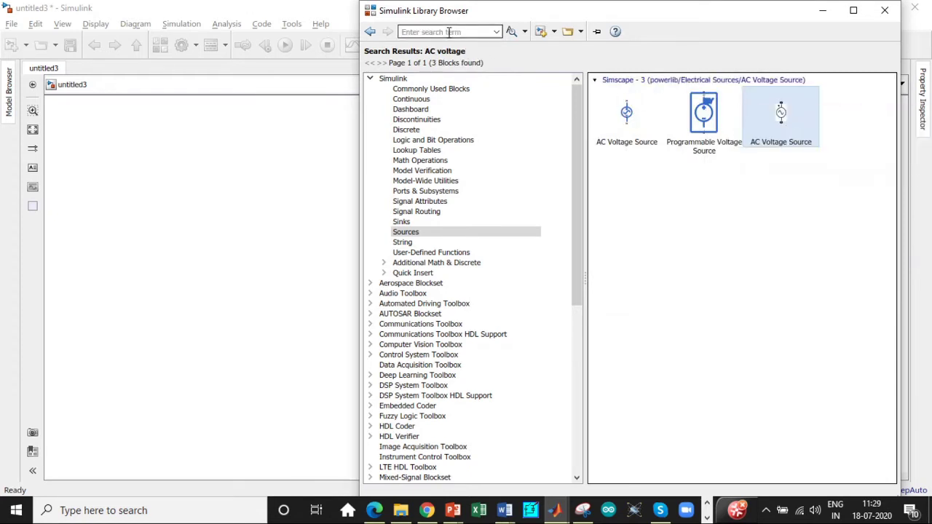
text(Pul)
click(457, 40)
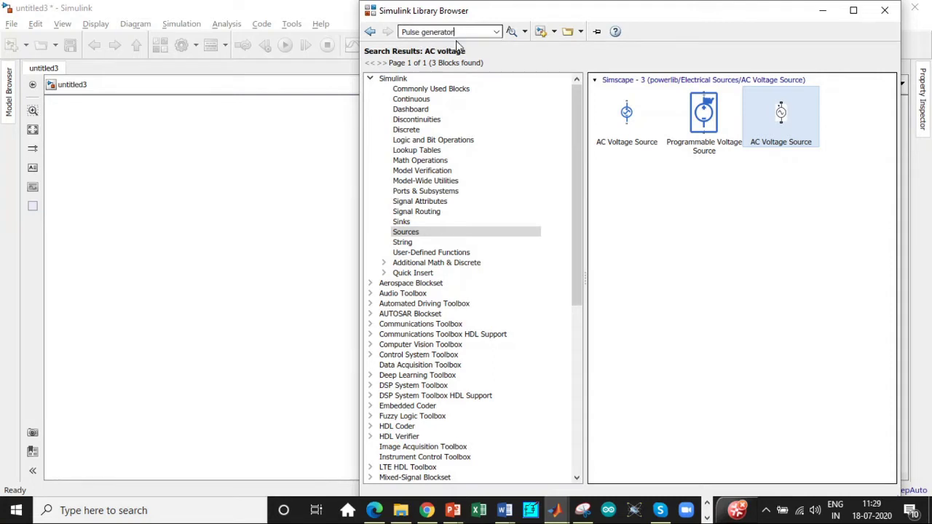
key(Return)
click(617, 120)
right_click(617, 120)
click(651, 126)
Search for 'series RLC' and add the Series RLC Branch block to the model.
click(458, 32)
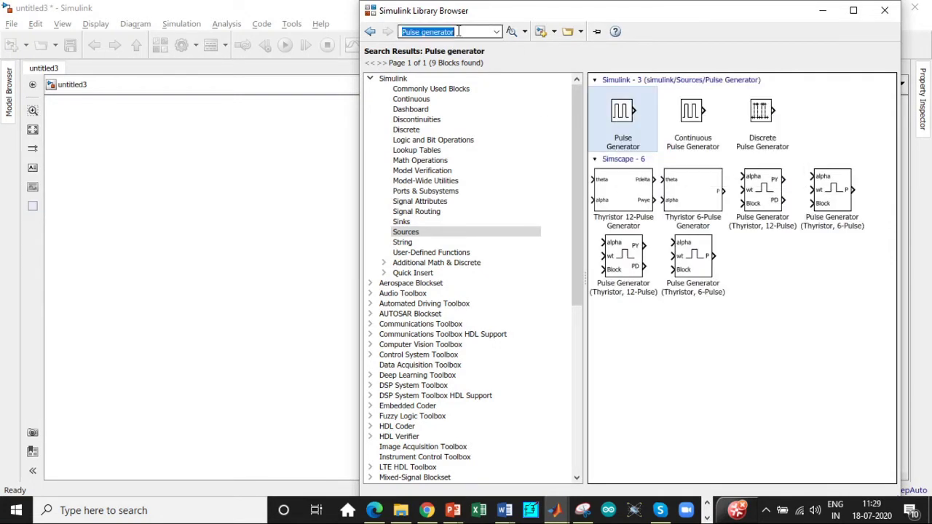
key(BackSpace)
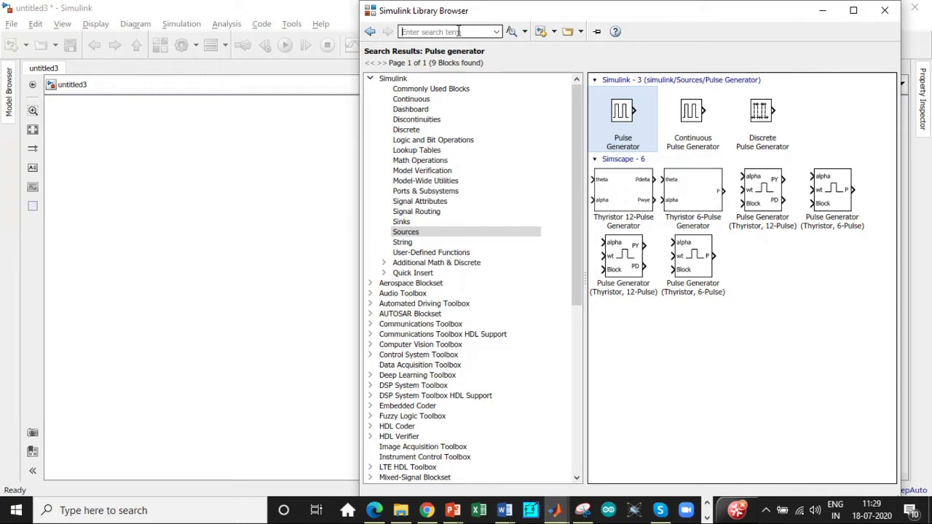
text(series RLC)
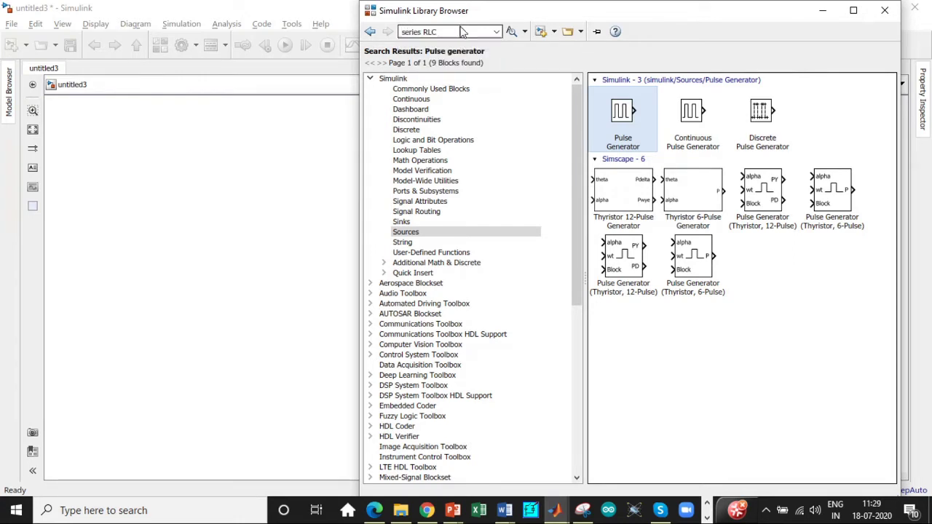
click(454, 31)
key(Return)
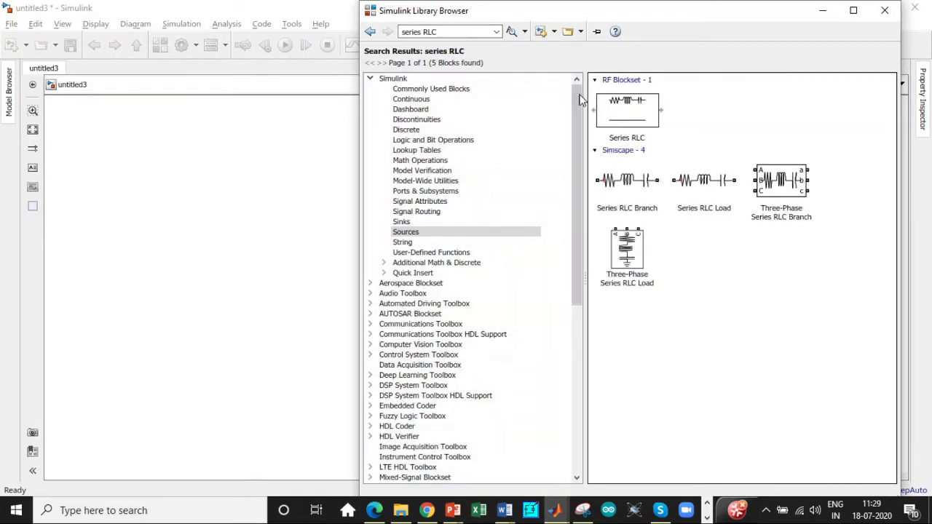
click(629, 183)
right_click(630, 182)
click(541, 119)
Search for Mean and add the Mean block to the model.
click(443, 32)
key(BackSpace)
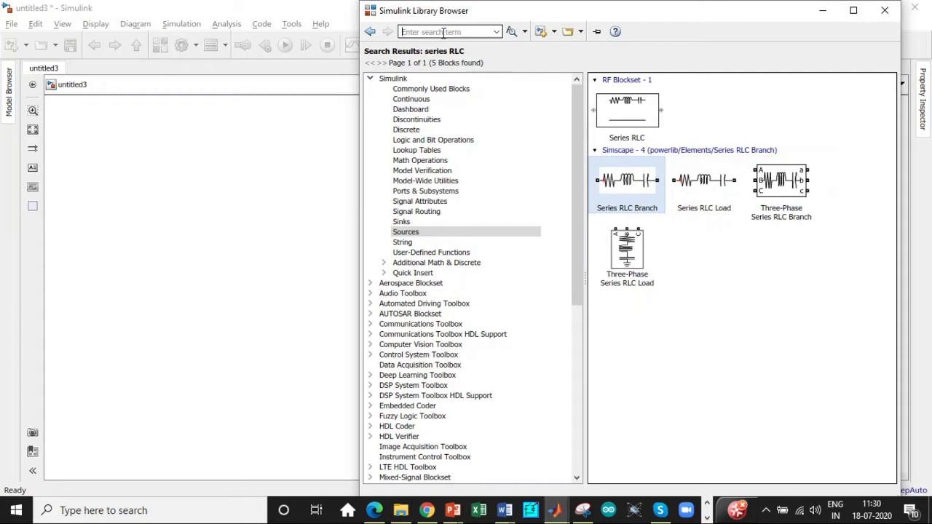
text(Mean)
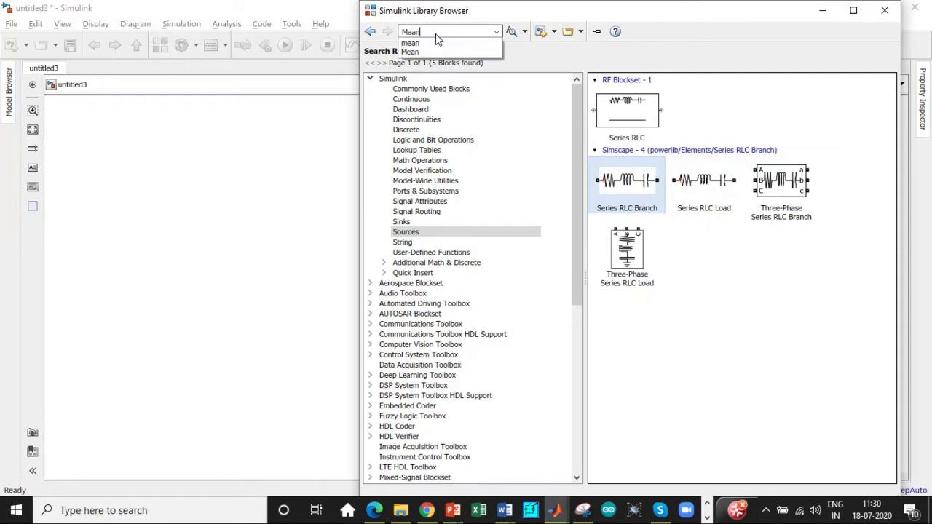
key(Return)
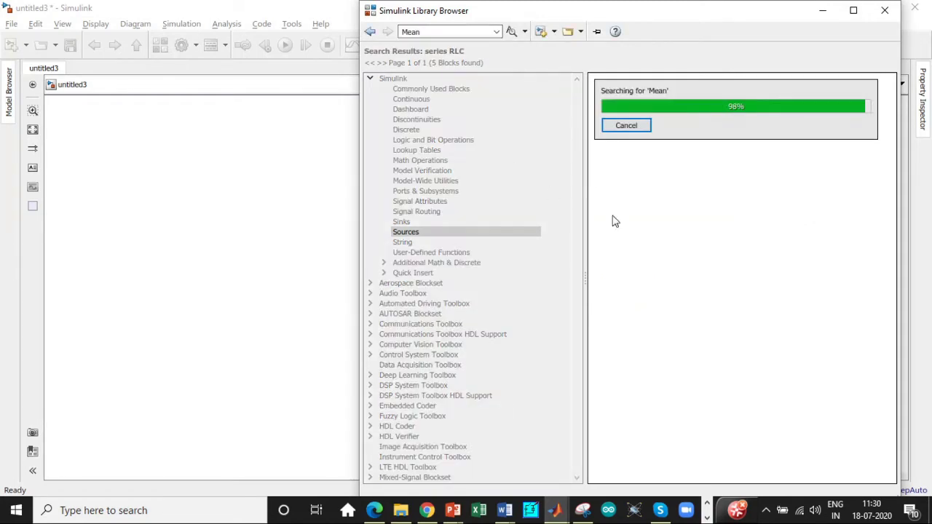
scroll(661, 226, down, 15)
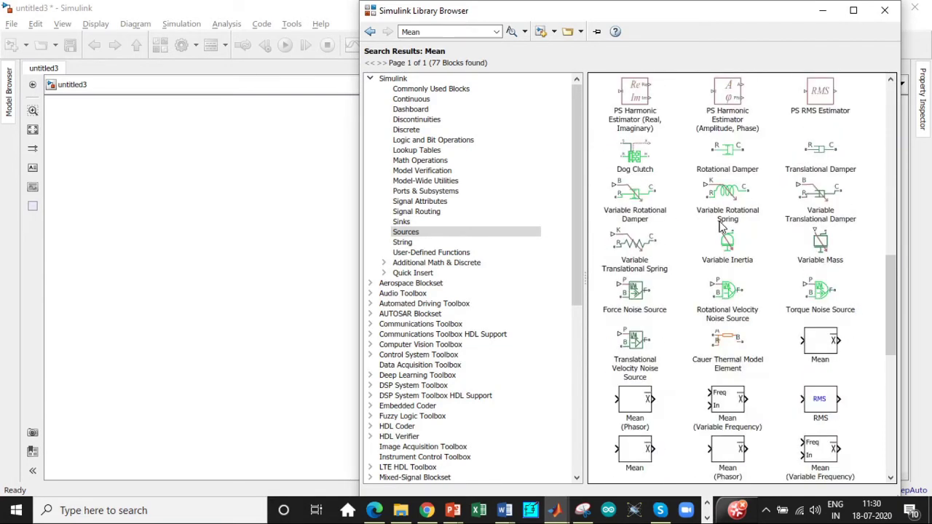
scroll(721, 228, down, 2)
click(633, 369)
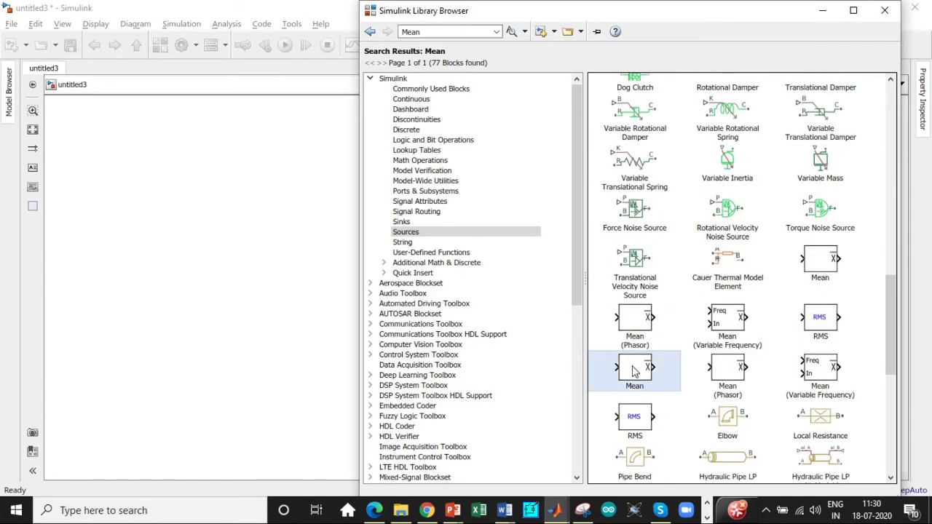
right_click(633, 369)
click(554, 212)
Search for display and add the Display block to the model.
click(437, 32)
text(dis)
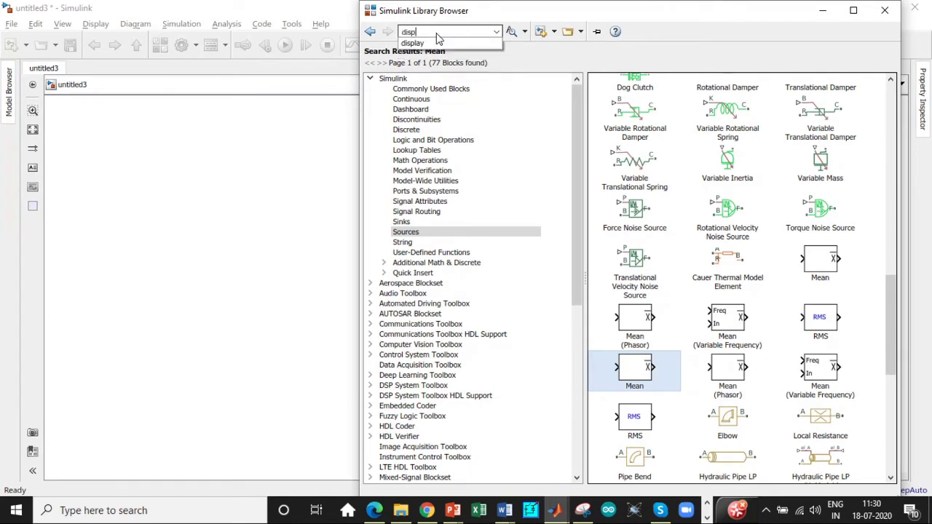
text(p)
key(Down)
key(Return)
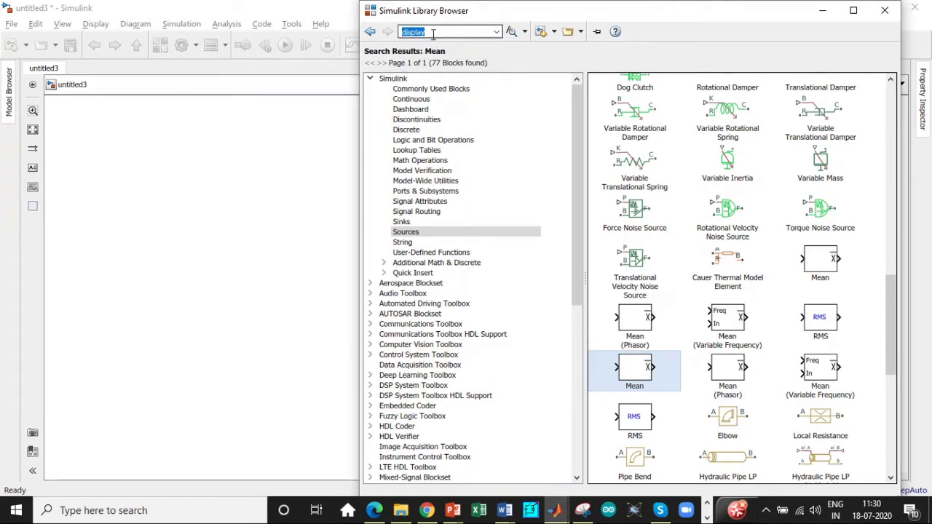
key(Return)
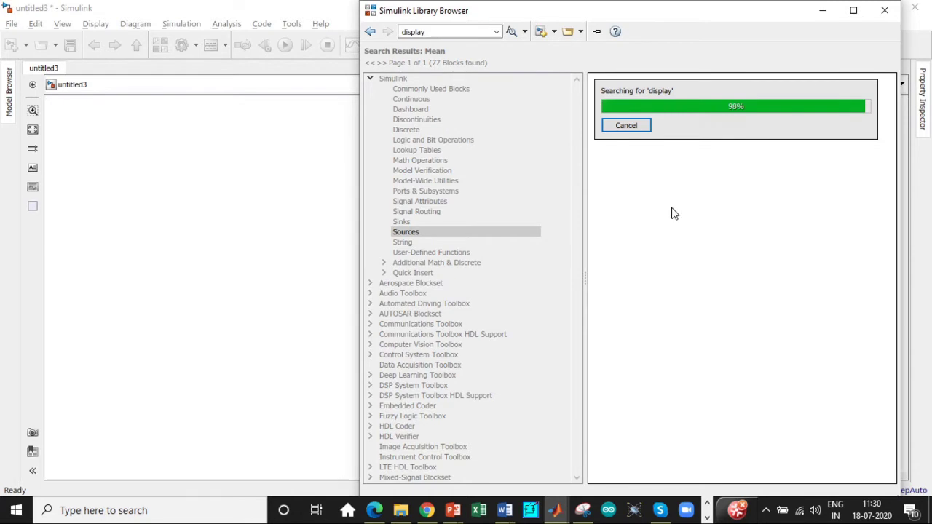
click(776, 280)
right_click(777, 280)
click(800, 289)
Add the Scope block to the model.
click(426, 32)
key(BackSpace)
click(654, 109)
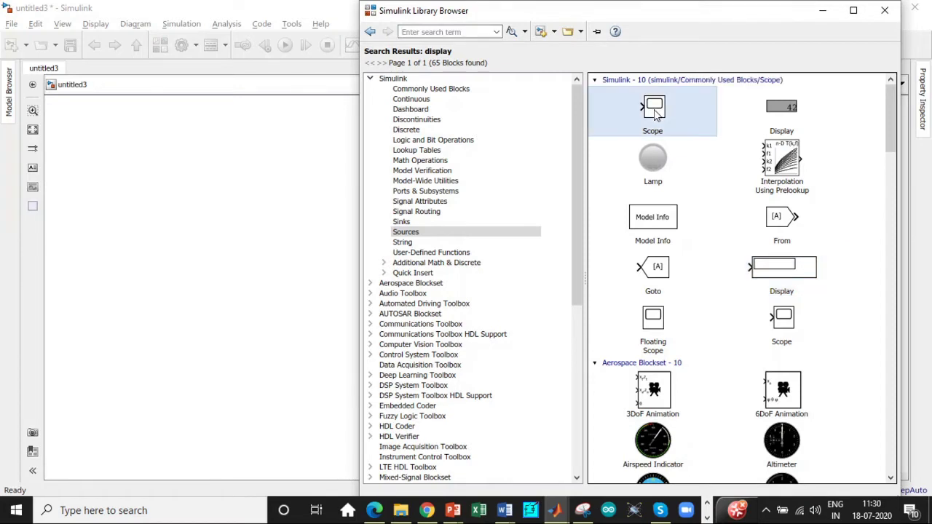
right_click(654, 109)
click(668, 120)
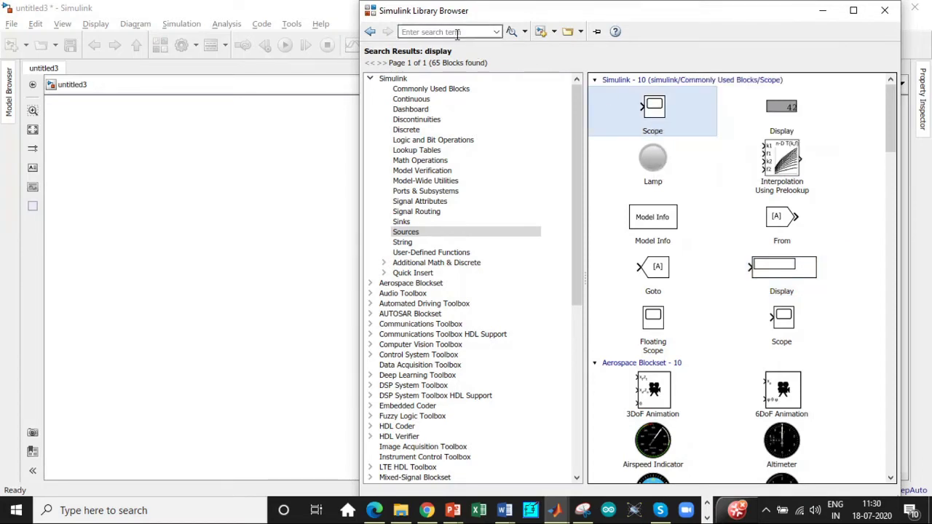
Spread the Scope, Pulse Generator, AC source, Voltage Measurement and powergui apart, rotating the thyristor upright.
click(822, 18)
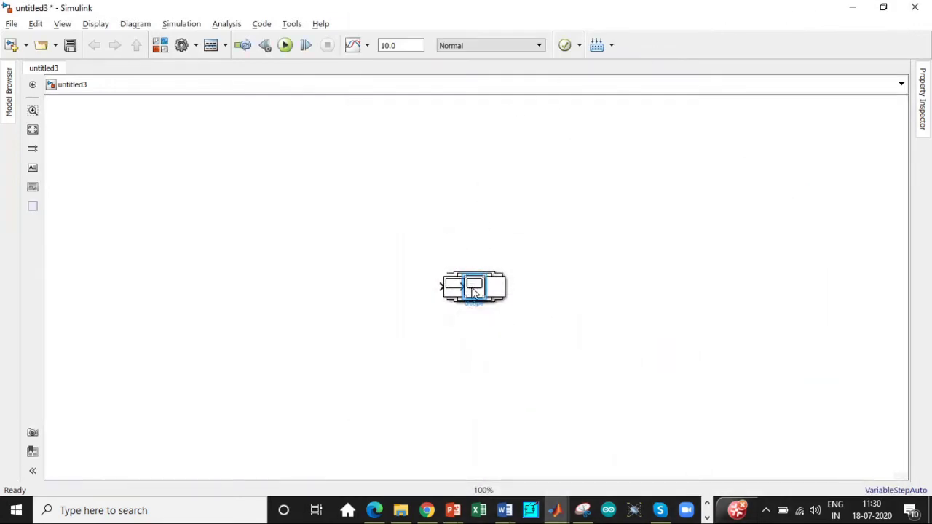
drag(477, 289, 531, 233)
drag(473, 295, 325, 261)
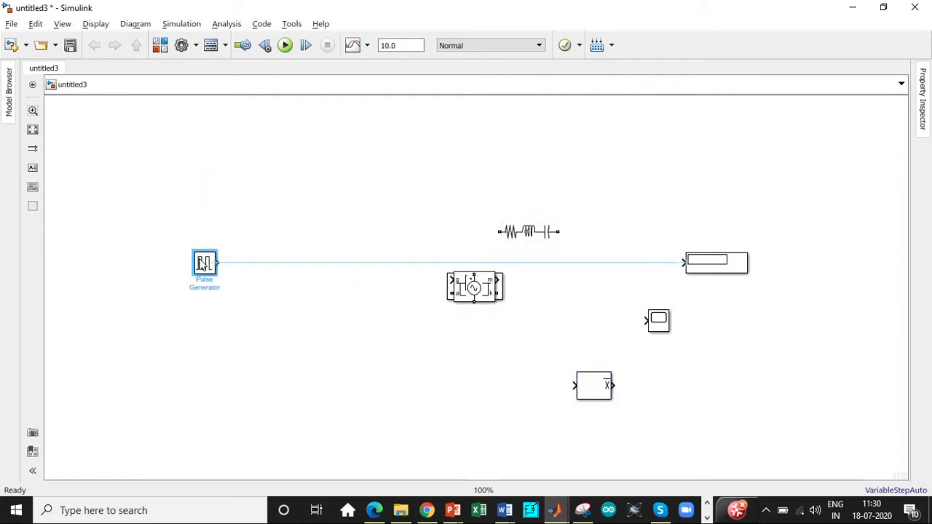
drag(203, 263, 222, 165)
drag(475, 289, 263, 258)
key(ctrl+r)
key(ctrl+r)
drag(475, 288, 131, 132)
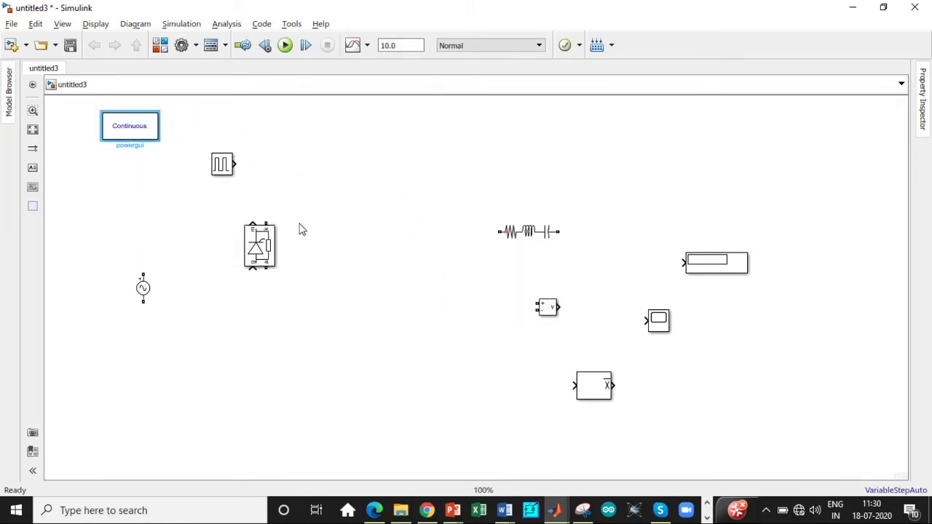
drag(265, 244, 263, 230)
Turn off Show measurement port in the Thyristor's parameters.
double_click(263, 230)
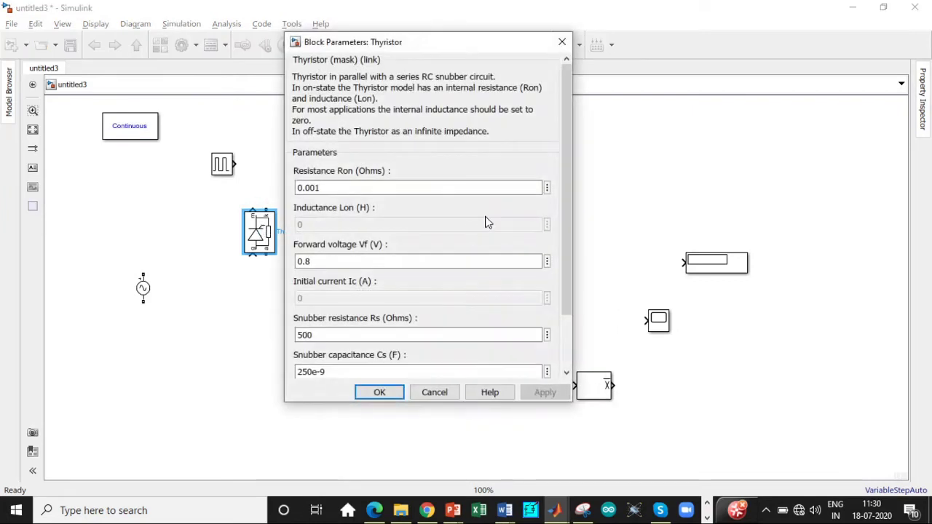
scroll(558, 177, down, 3)
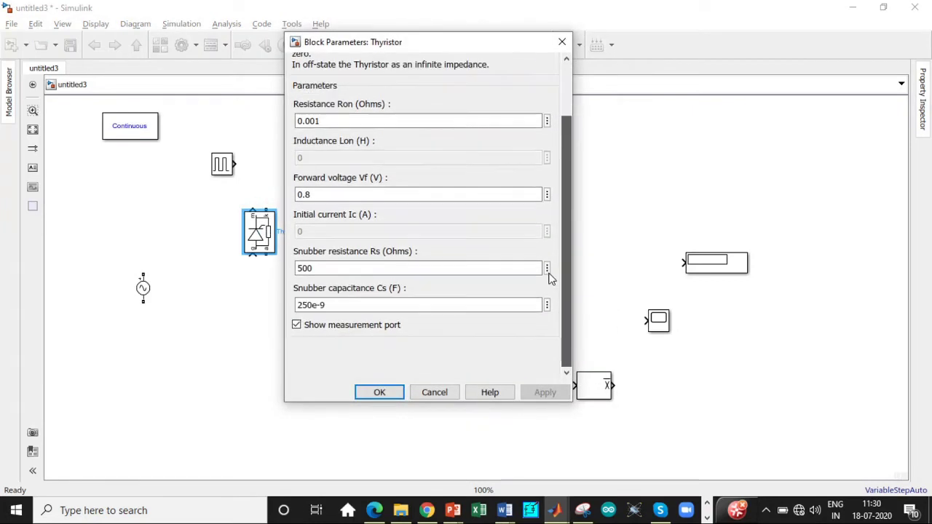
click(297, 325)
click(379, 391)
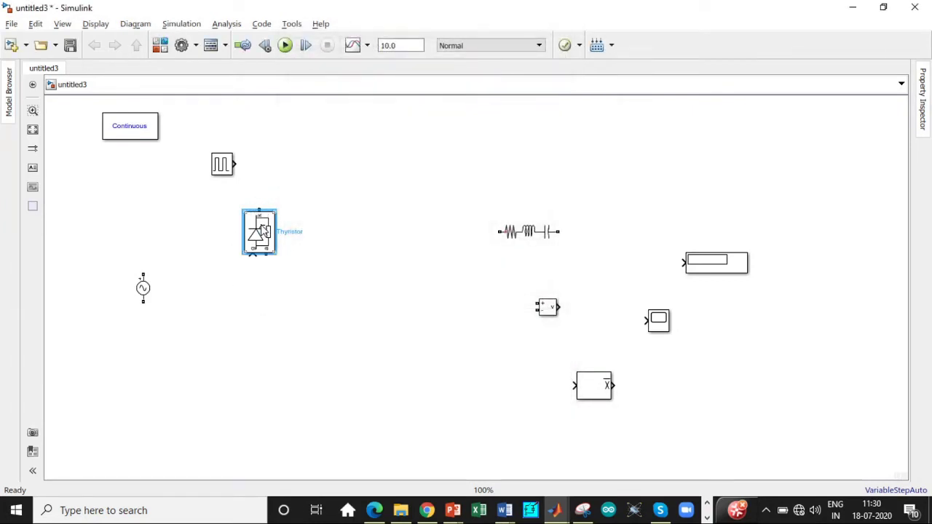
Copy the thyristor into two rows of three, then select the AC voltage source.
drag(260, 233, 406, 238)
drag(420, 278, 216, 210)
key(ctrl+c)
key(ctrl+v)
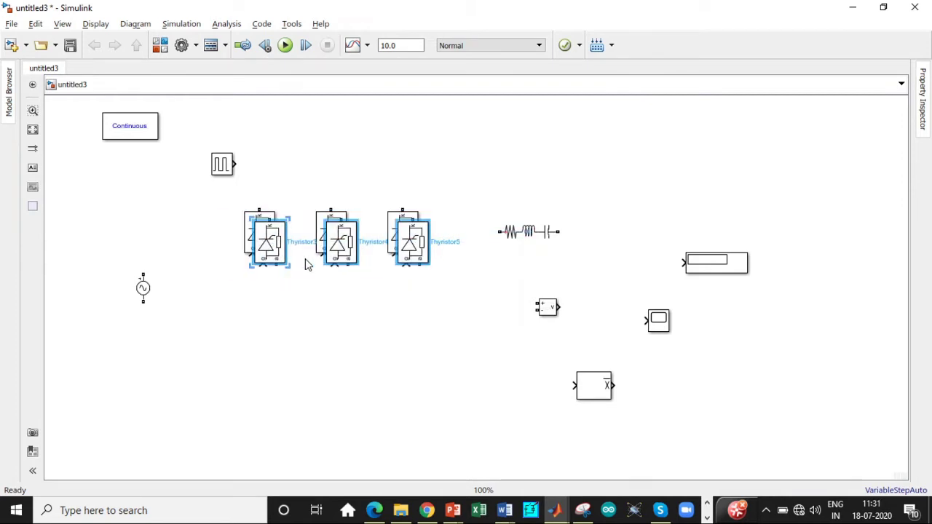
drag(281, 248, 271, 323)
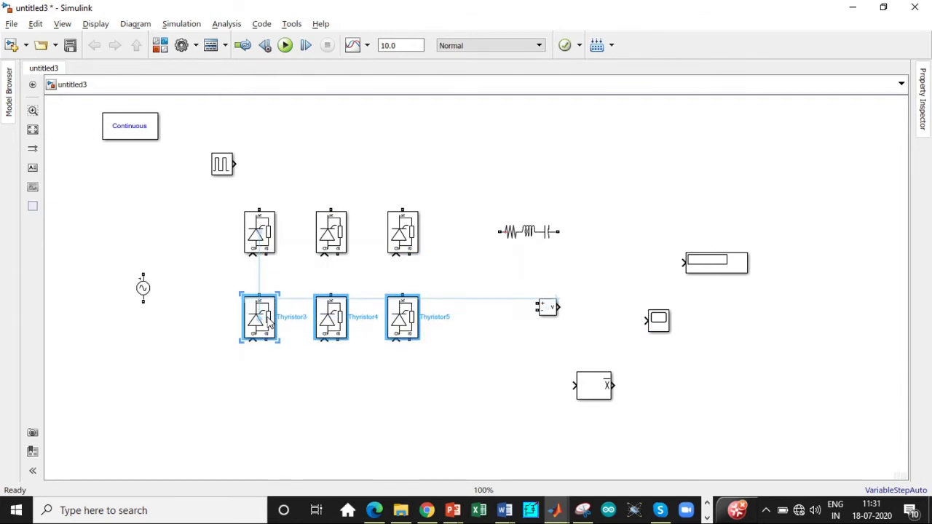
click(354, 378)
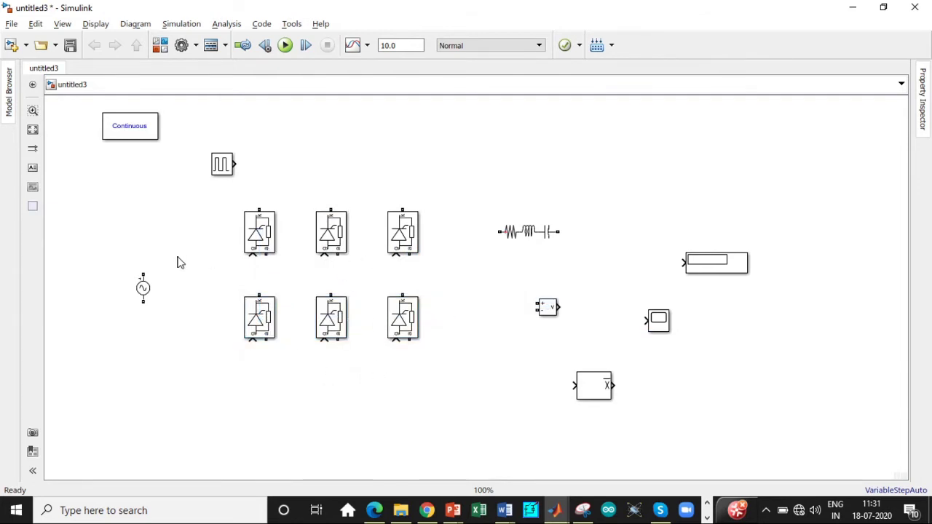
click(148, 288)
drag(144, 289, 155, 298)
Set the AC Voltage Source peak amplitude to 325.26 and frequency to 50 Hz.
double_click(143, 289)
double_click(289, 250)
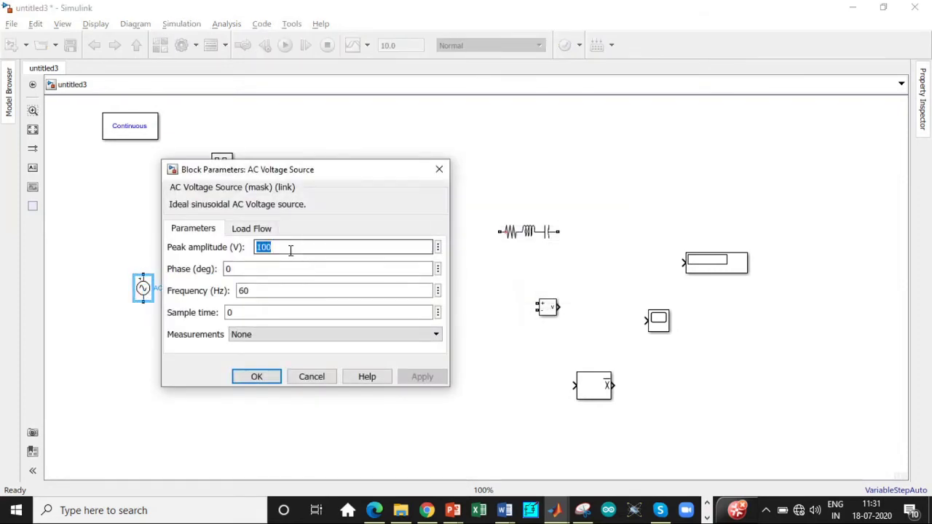
text(325)
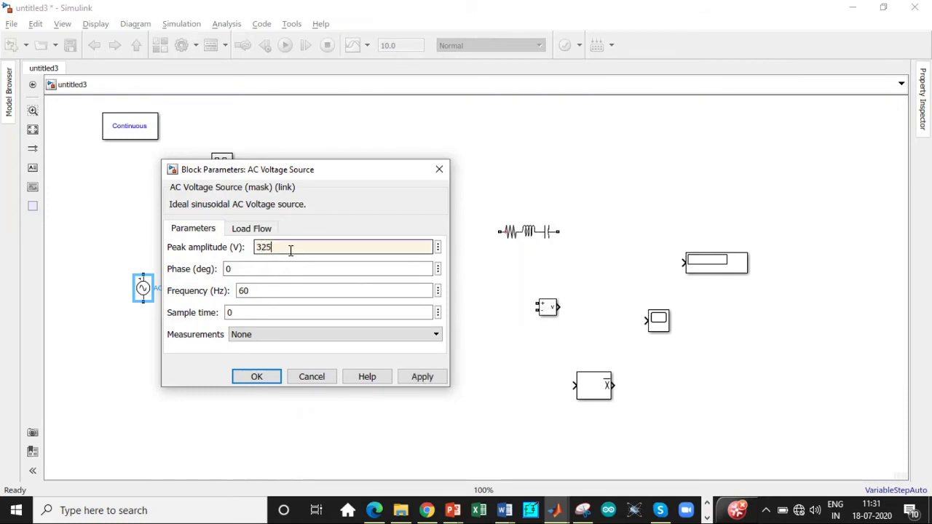
text(.26)
double_click(276, 290)
text(50)
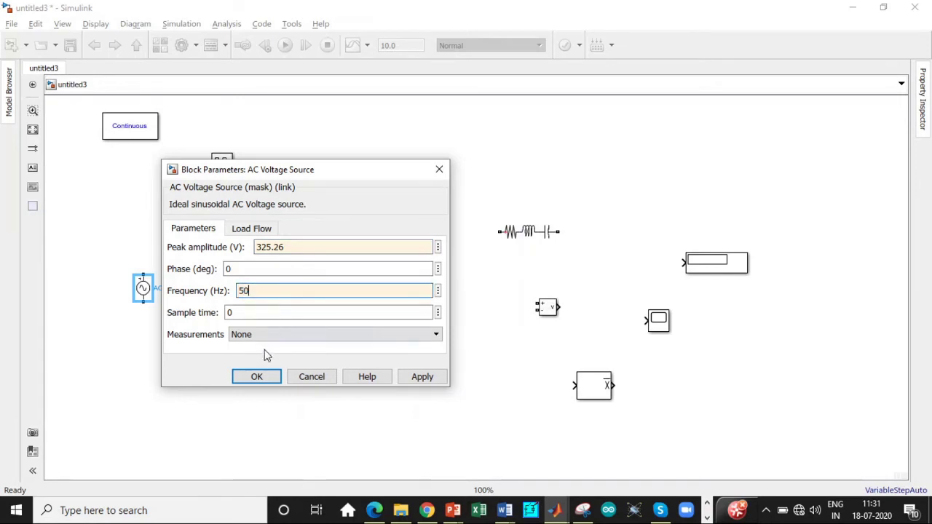
click(258, 377)
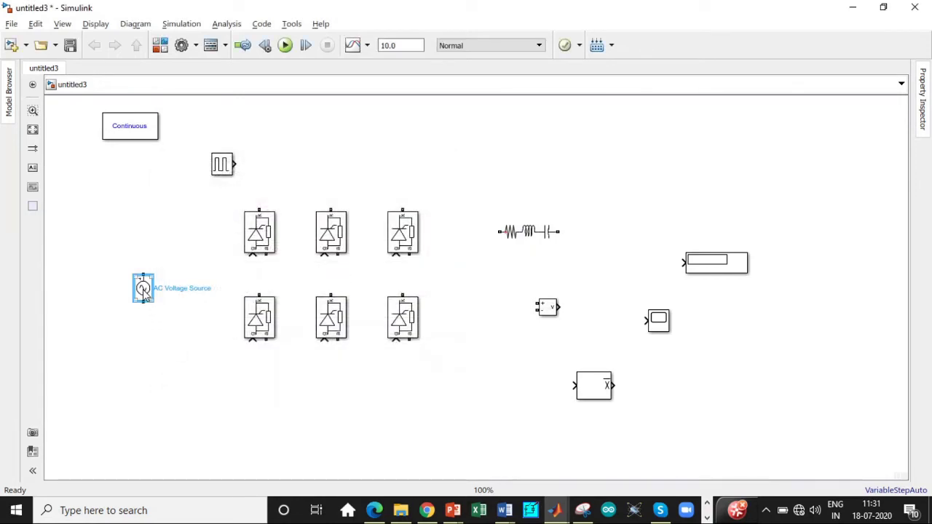
Make two copies of the AC source and set the second source's phase to 120°.
drag(143, 289, 184, 342)
drag(158, 311, 196, 365)
double_click(165, 326)
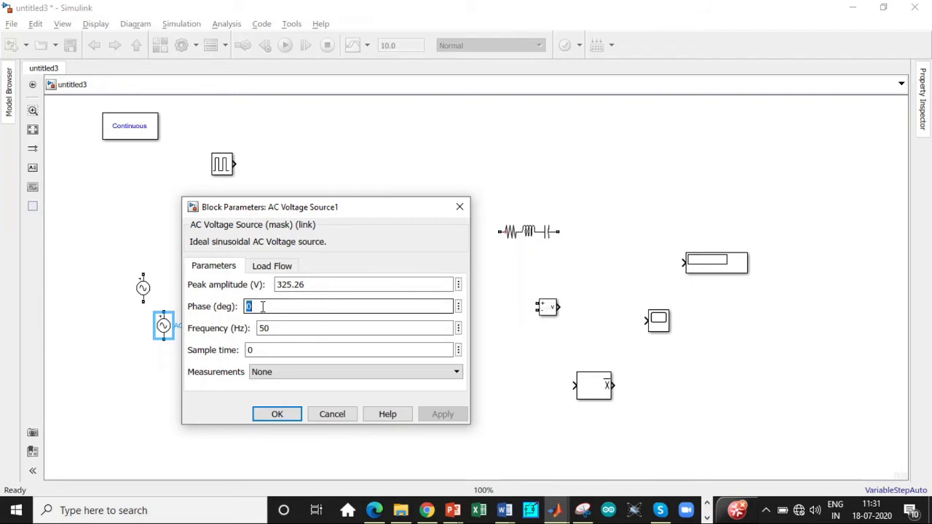
text(120)
click(277, 413)
Set the third AC source's phase to 240° and wire the left and middle thyristor pairs.
click(194, 366)
double_click(195, 366)
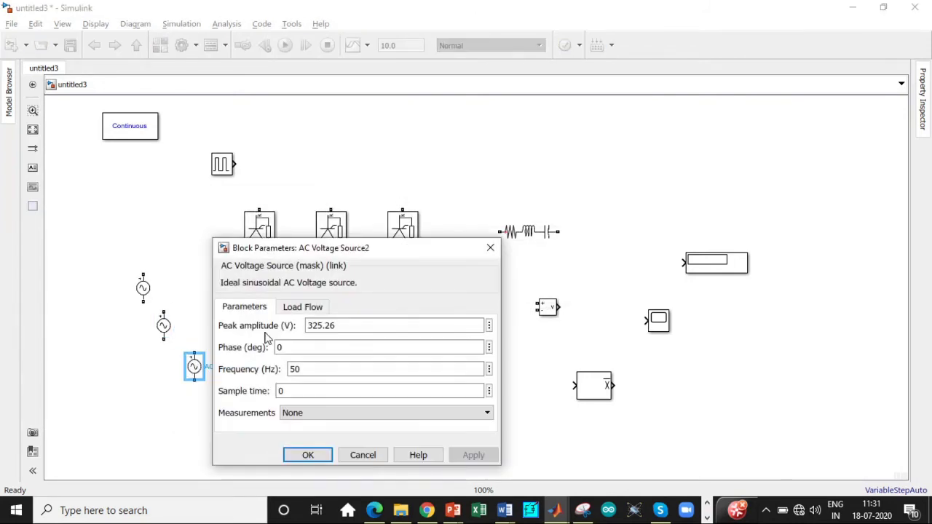
double_click(299, 347)
text(240)
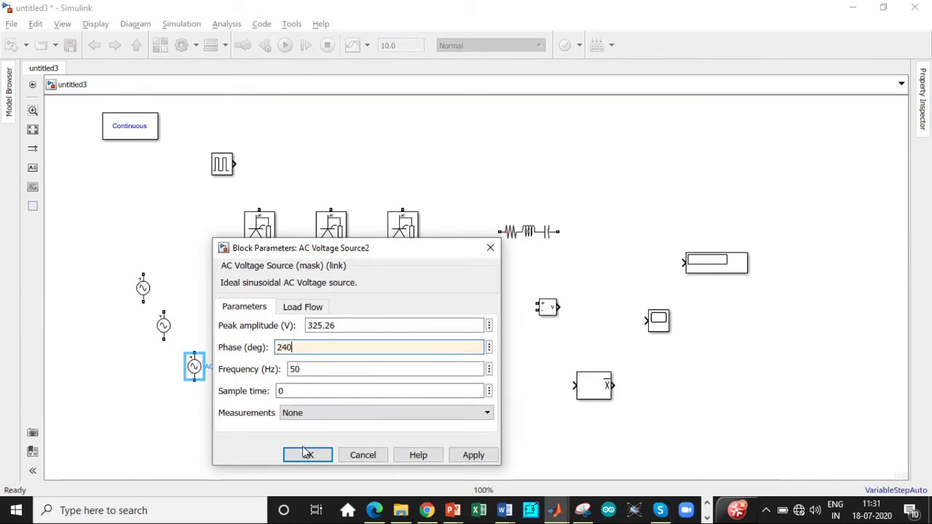
click(308, 454)
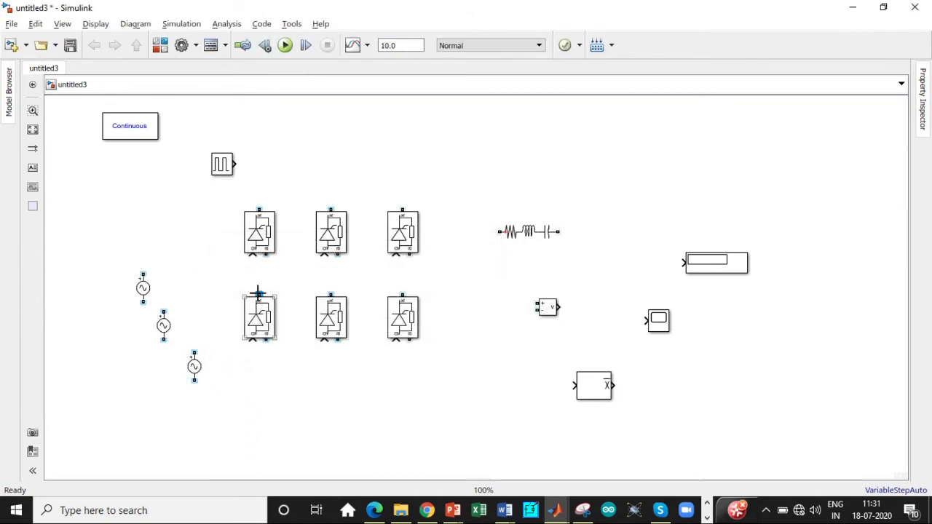
drag(260, 295, 266, 255)
drag(329, 294, 337, 255)
Link the right thyristor pair, then join all bottom ports and all top ports together.
drag(402, 295, 409, 255)
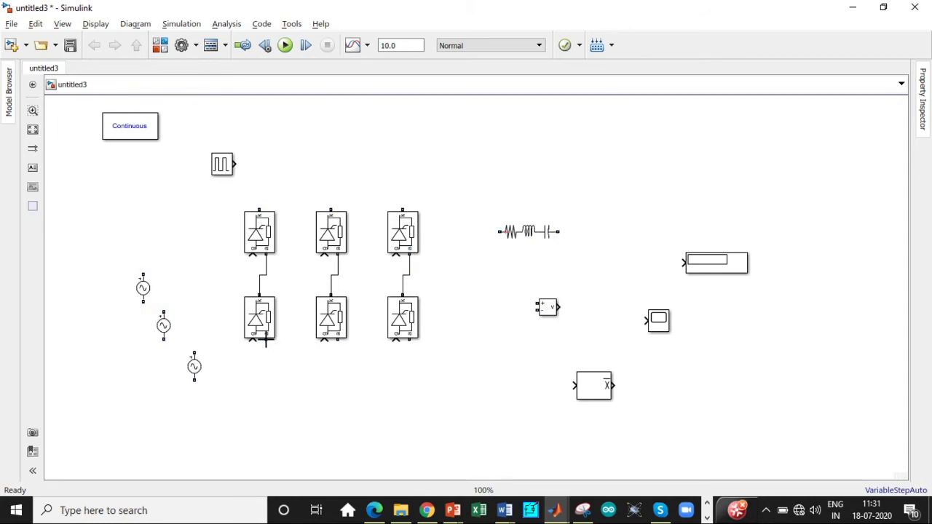
drag(266, 339, 338, 339)
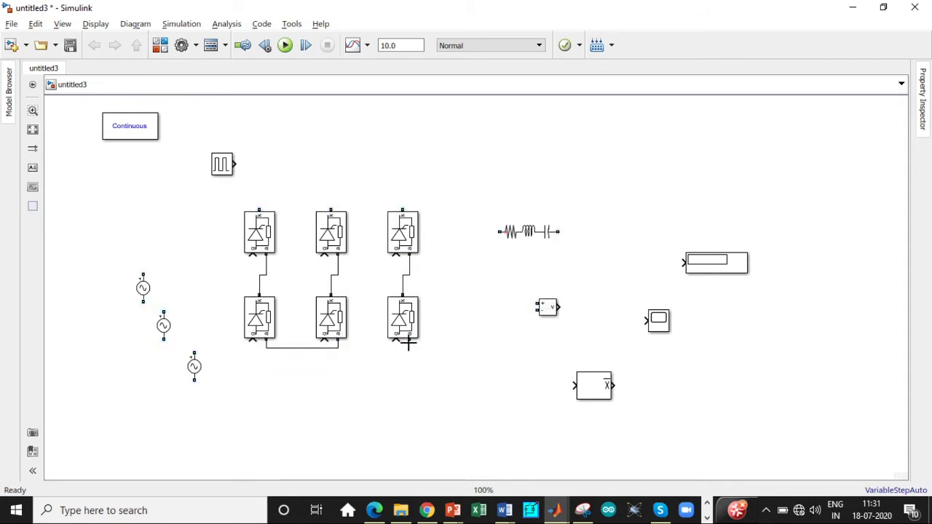
drag(409, 343, 338, 347)
drag(259, 210, 331, 209)
drag(403, 209, 331, 201)
click(221, 166)
Give the Pulse Generator a 0.01 s period and 3.33e-3 s phase delay.
double_click(221, 166)
scroll(552, 160, down, 5)
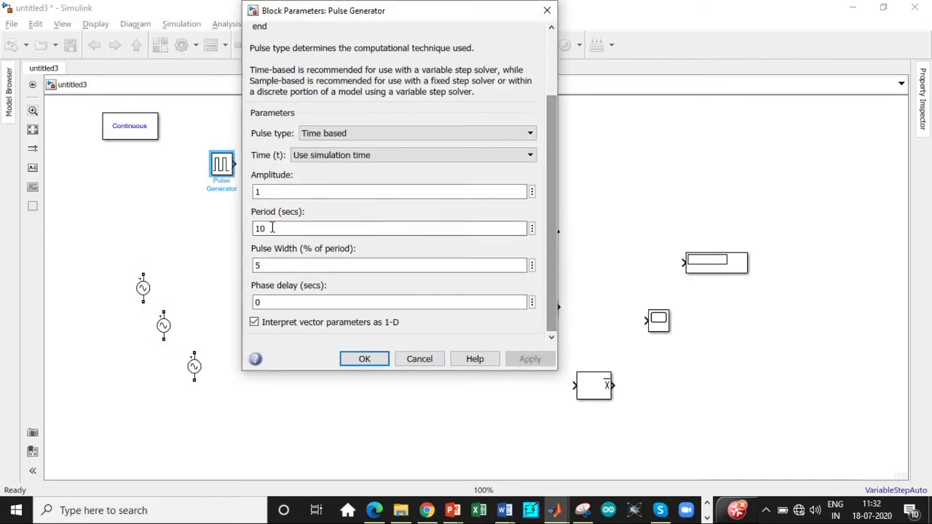
double_click(272, 228)
text(0)
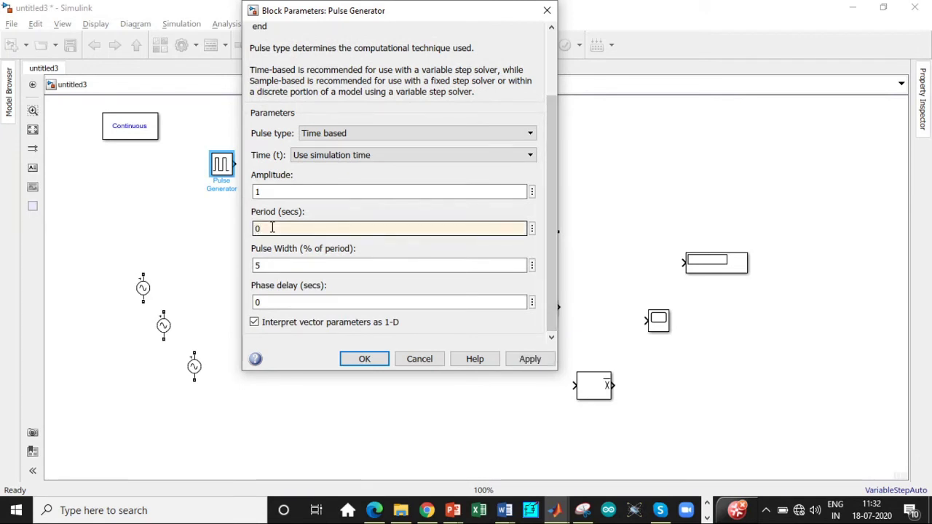
text(.01)
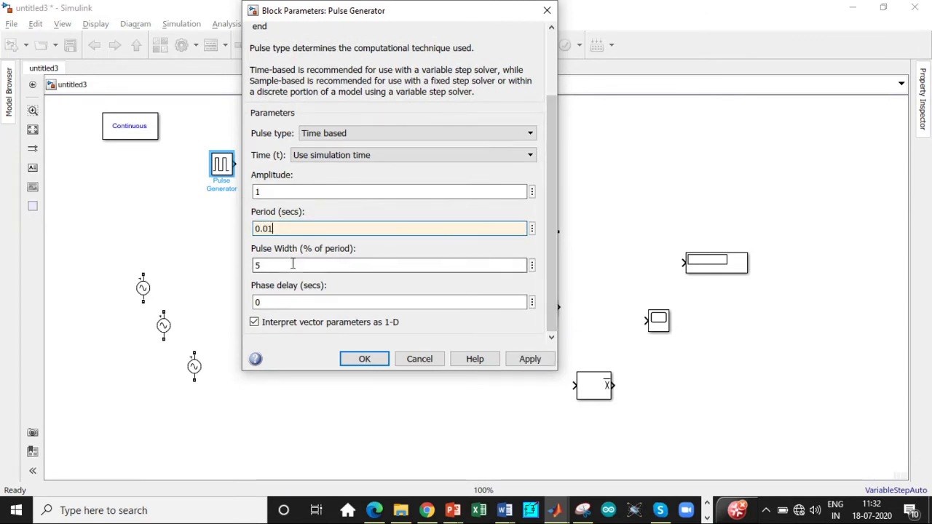
double_click(281, 301)
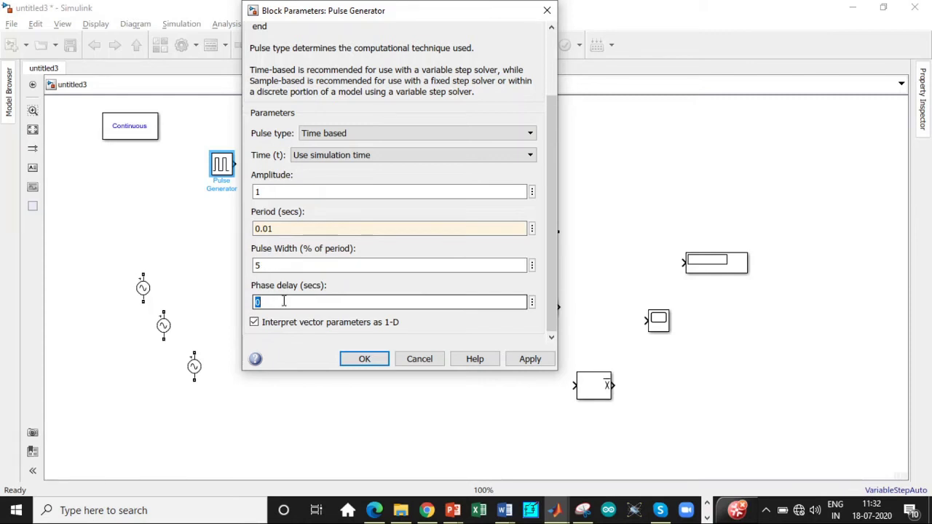
text(3)
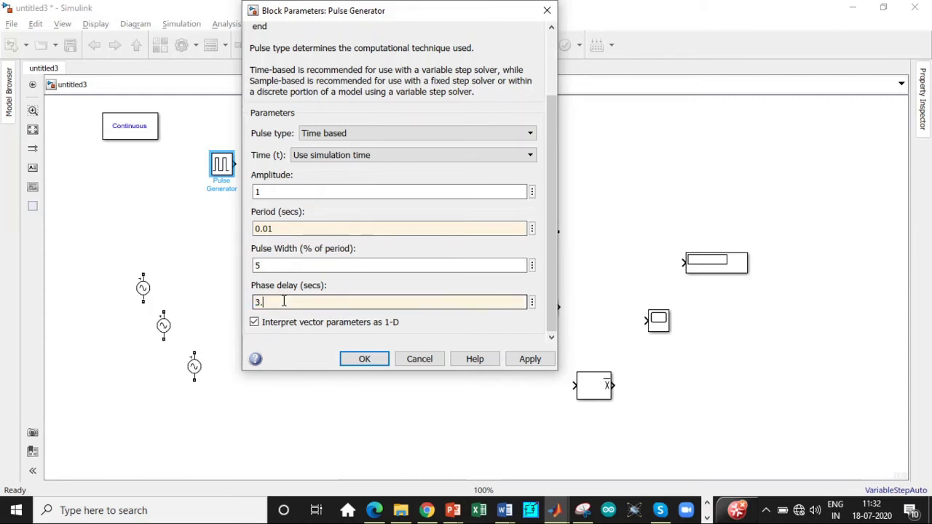
text(.33e-3)
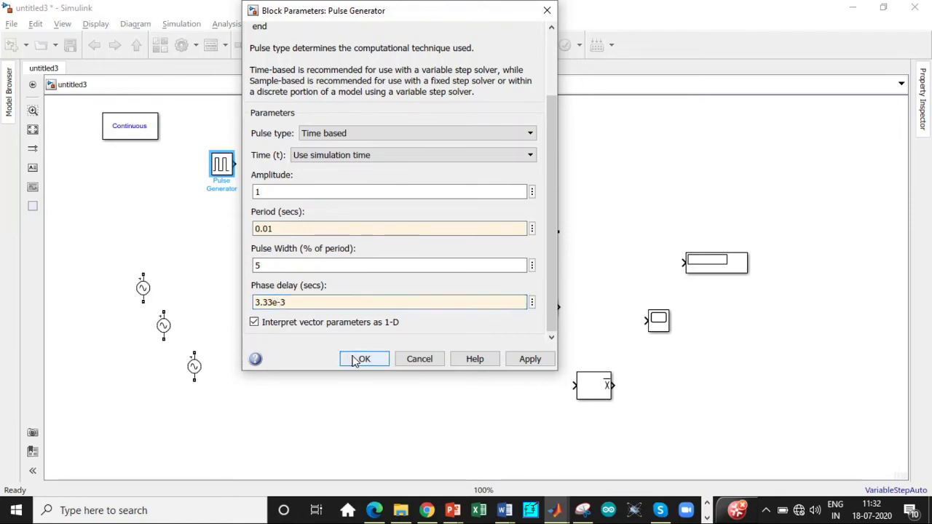
click(363, 359)
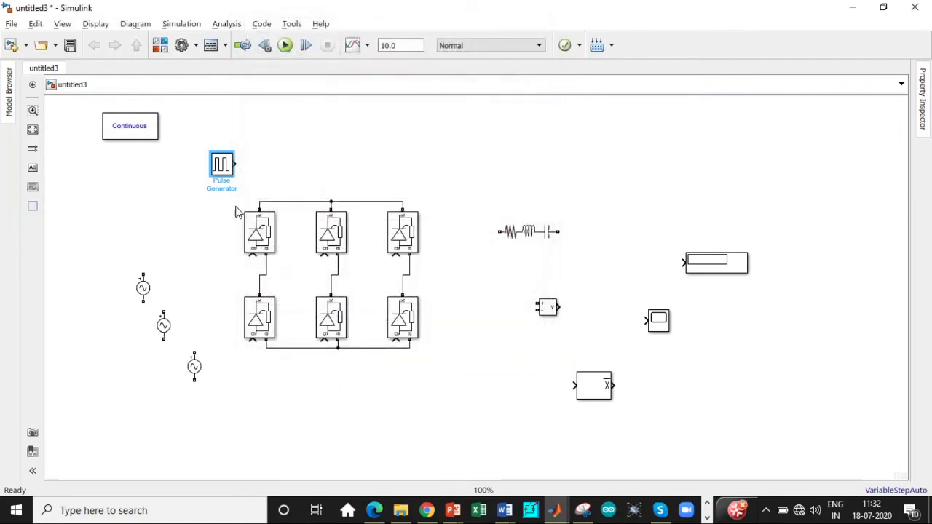
Make two copies of the pulse generator and set Pulse Generator1's phase delay to 0.01665 s.
drag(222, 164, 308, 164)
key(ctrl+v)
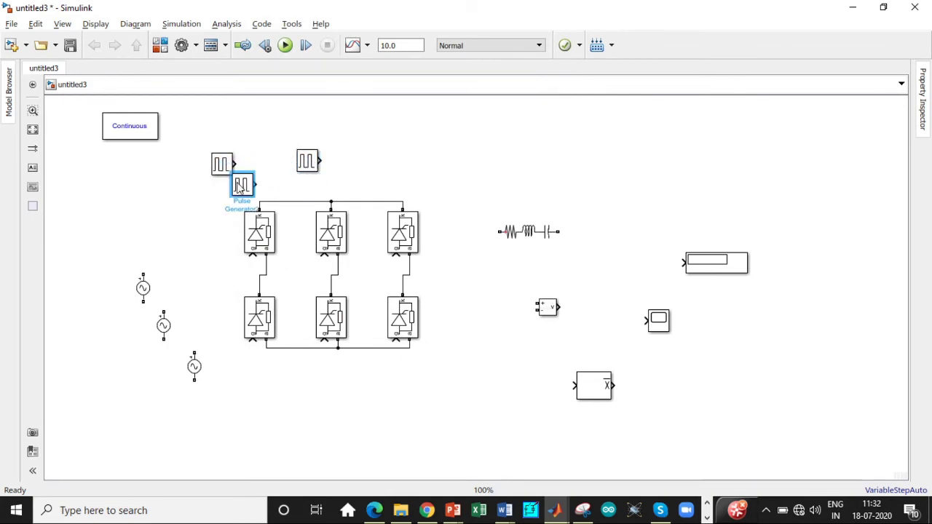
drag(245, 186, 408, 166)
double_click(307, 160)
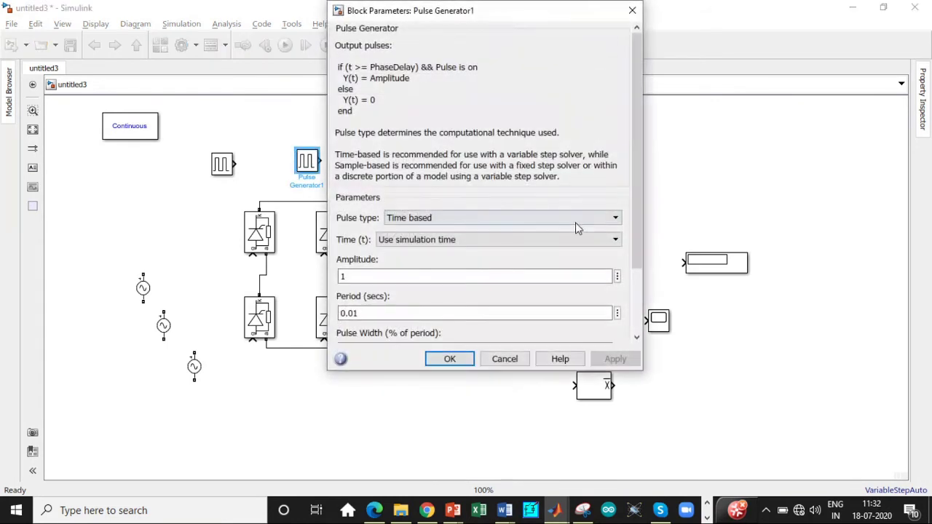
drag(633, 144, 637, 220)
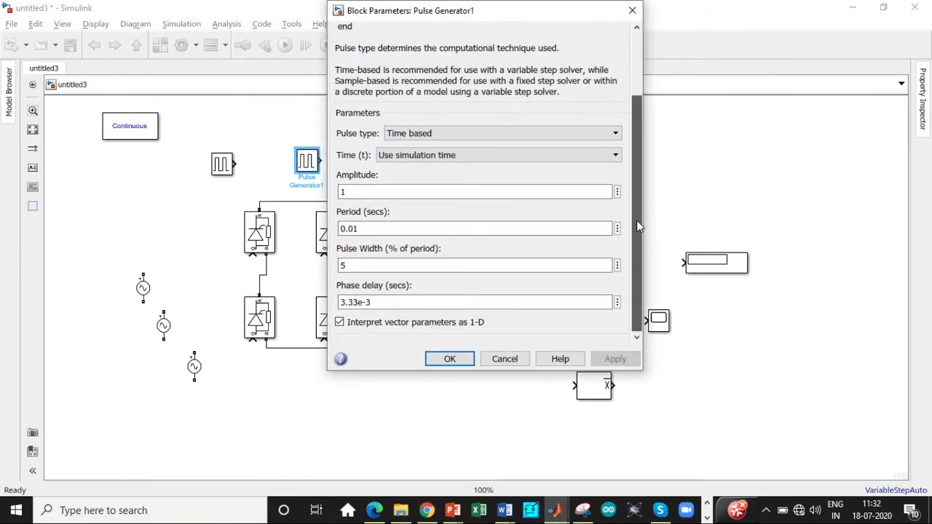
triple_click(371, 304)
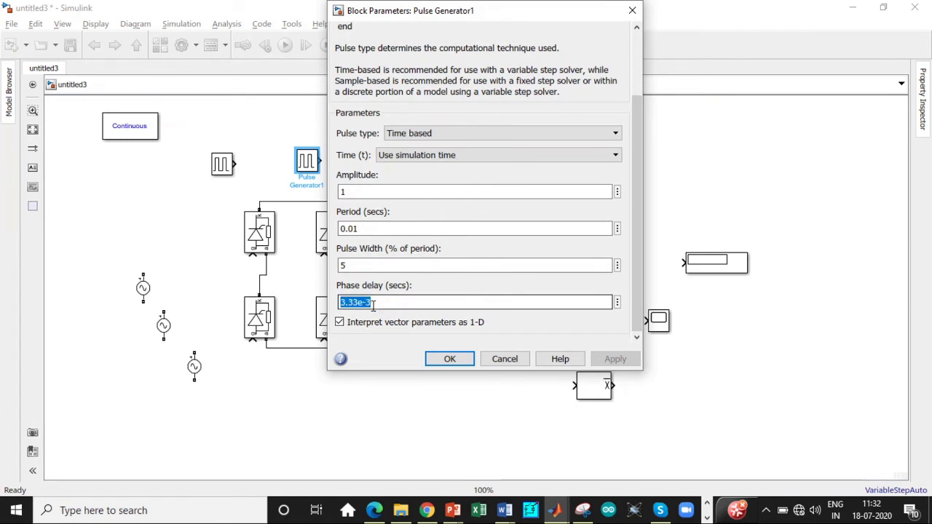
text(0.01665)
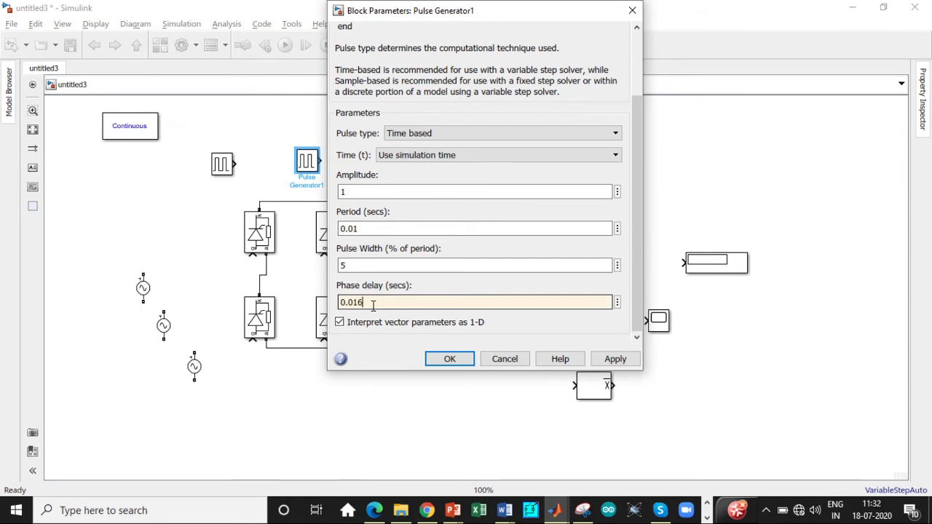
click(467, 361)
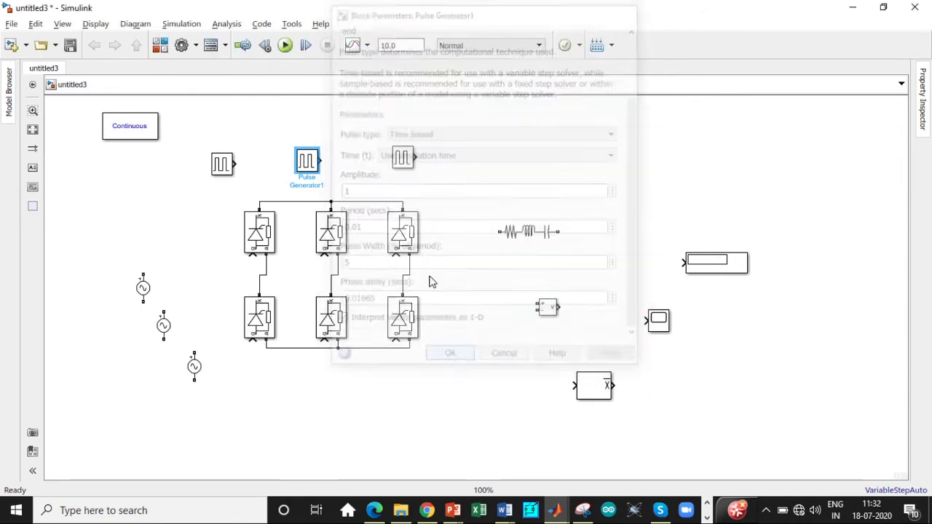
Set Pulse Generator2's phase delay to 0.02997 s.
double_click(408, 162)
scroll(485, 277, down, 3)
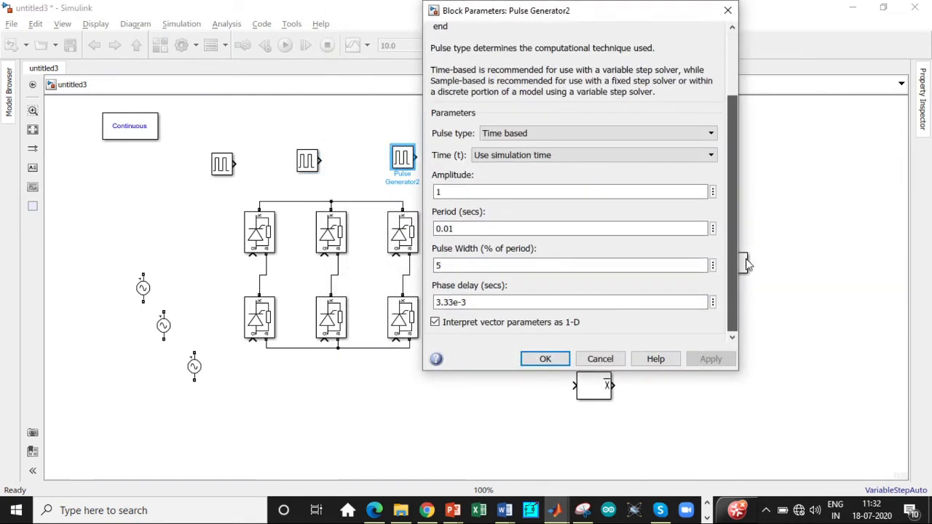
triple_click(485, 302)
key(BackSpace)
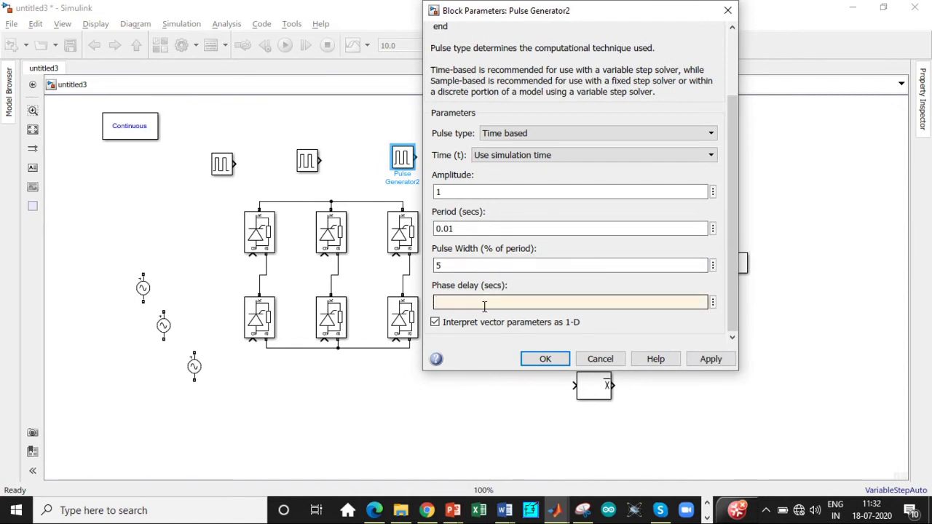
text(0.02997)
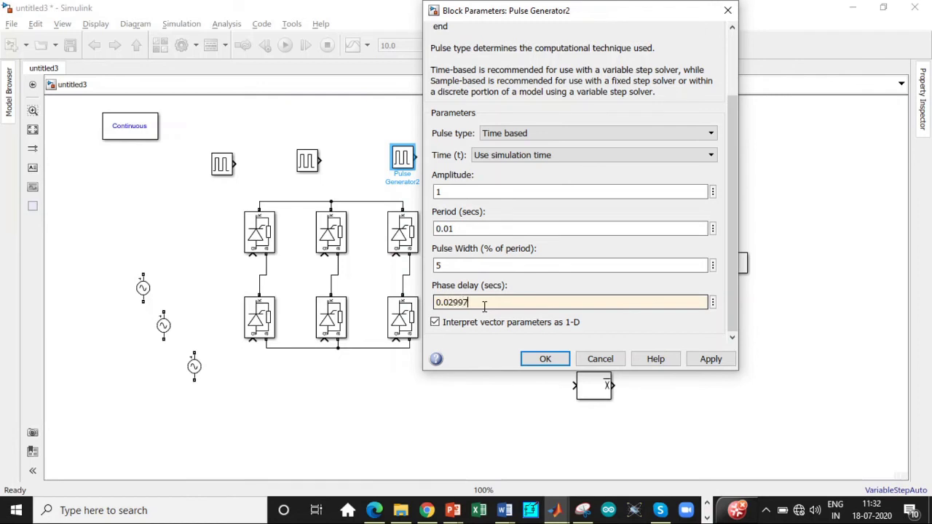
click(540, 358)
Connect each of the three pulse generators to one top and one bottom thyristor gate.
drag(234, 163, 253, 255)
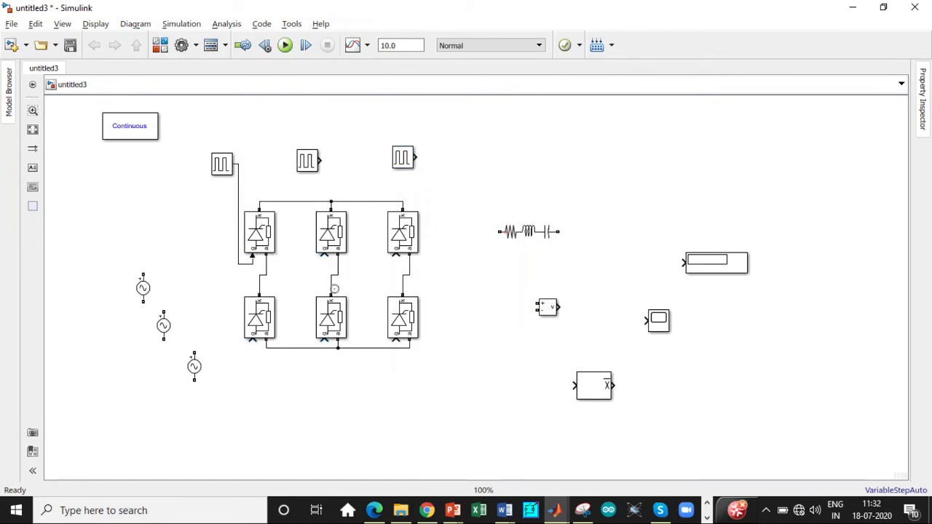
drag(394, 340, 239, 264)
drag(320, 160, 325, 262)
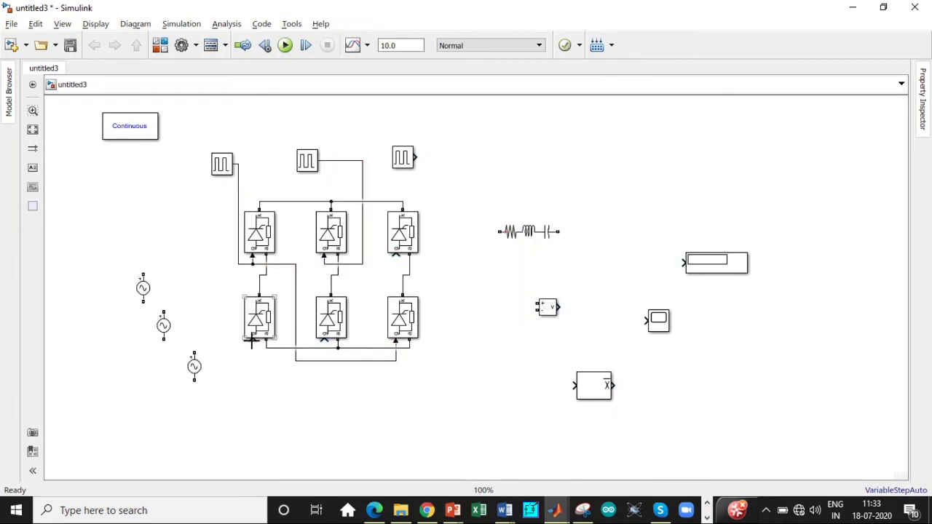
drag(252, 341, 361, 264)
drag(419, 156, 397, 256)
drag(324, 340, 405, 265)
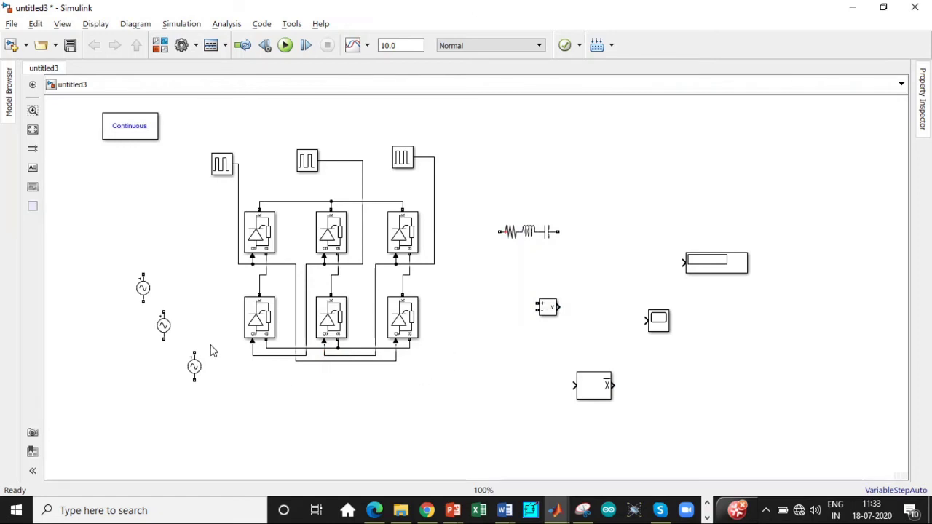
Wire the three AC sources to the left, middle and right bridge legs and join their bottoms.
drag(142, 275, 262, 274)
drag(163, 313, 331, 284)
drag(195, 347, 402, 286)
click(164, 337)
drag(163, 337, 173, 371)
drag(143, 302, 193, 380)
drag(163, 338, 165, 395)
Rotate the Series RLC Branch upright, make it a 10-ohm R, and wire it across both bridge buses.
click(522, 241)
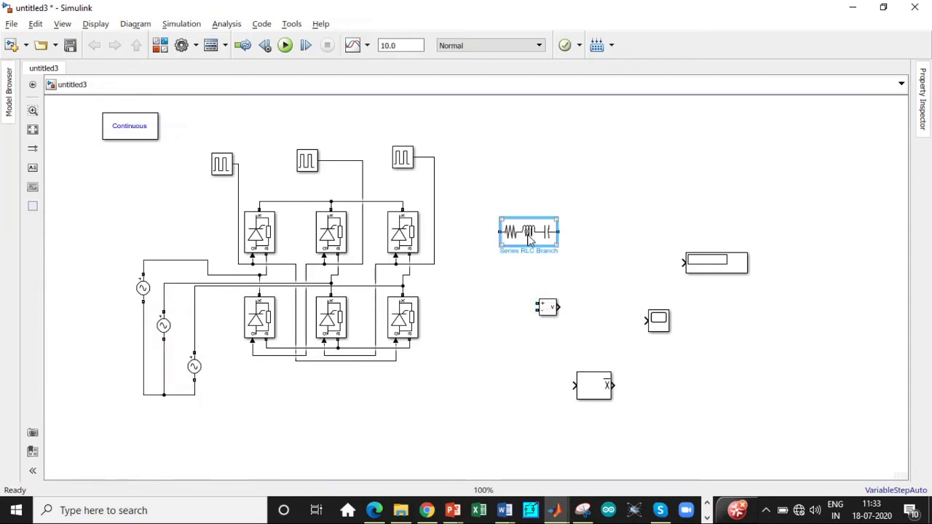
key(ctrl+r)
drag(527, 233, 493, 286)
double_click(493, 286)
click(648, 222)
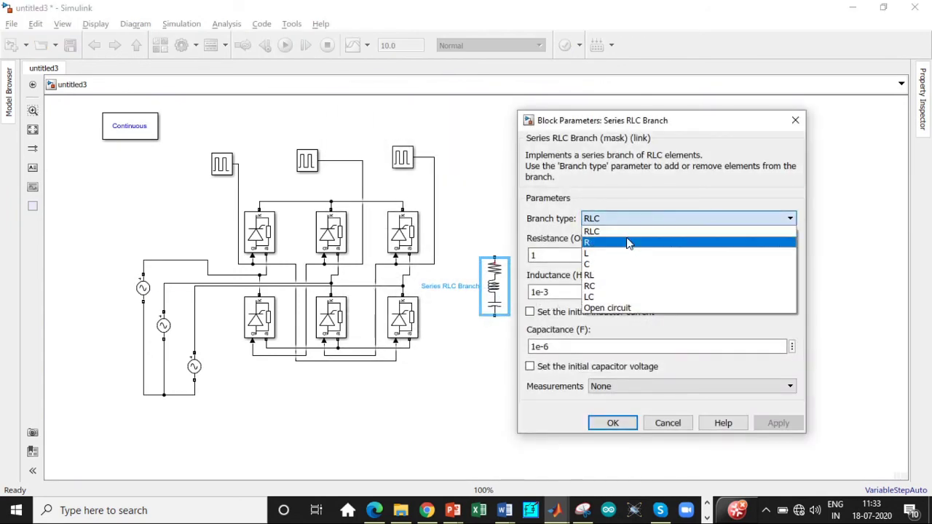
click(557, 241)
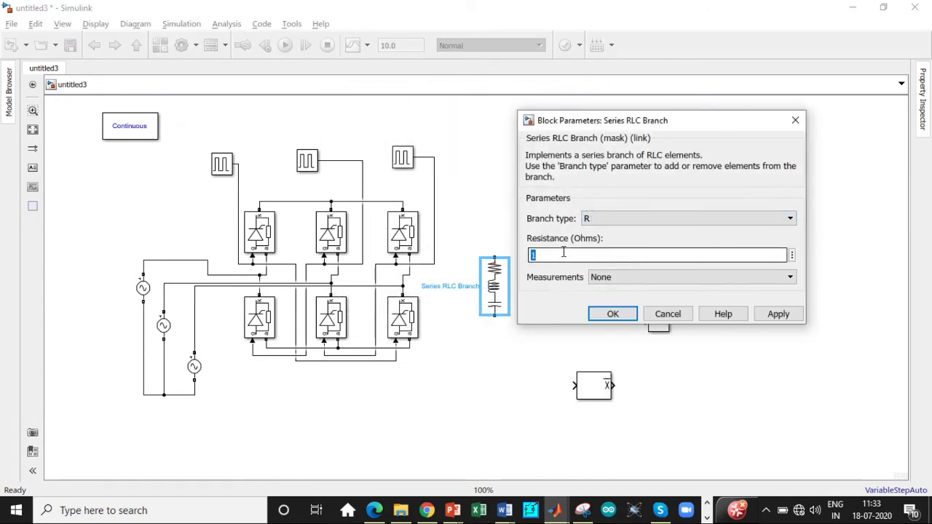
text(10)
click(612, 314)
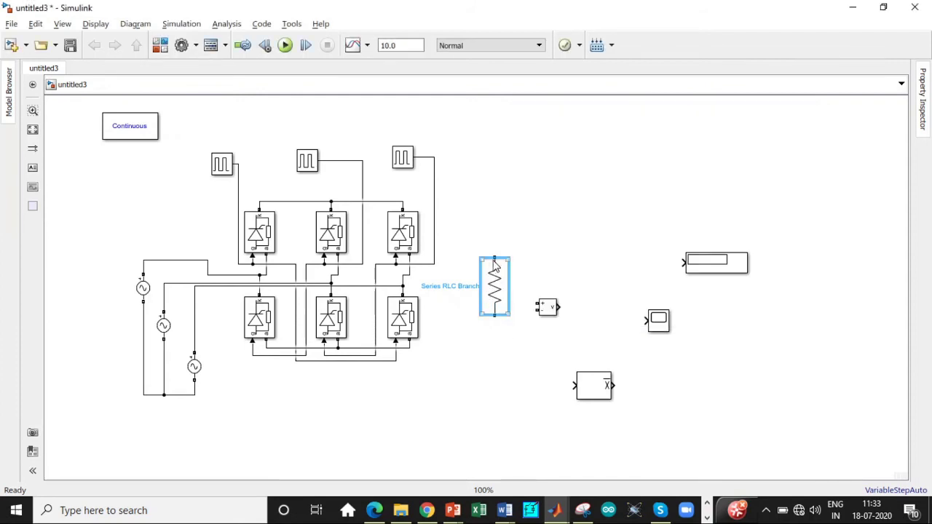
mouse_move(496, 253)
mouse_down()
mouse_move(426, 197)
mouse_move(404, 201)
mouse_up()
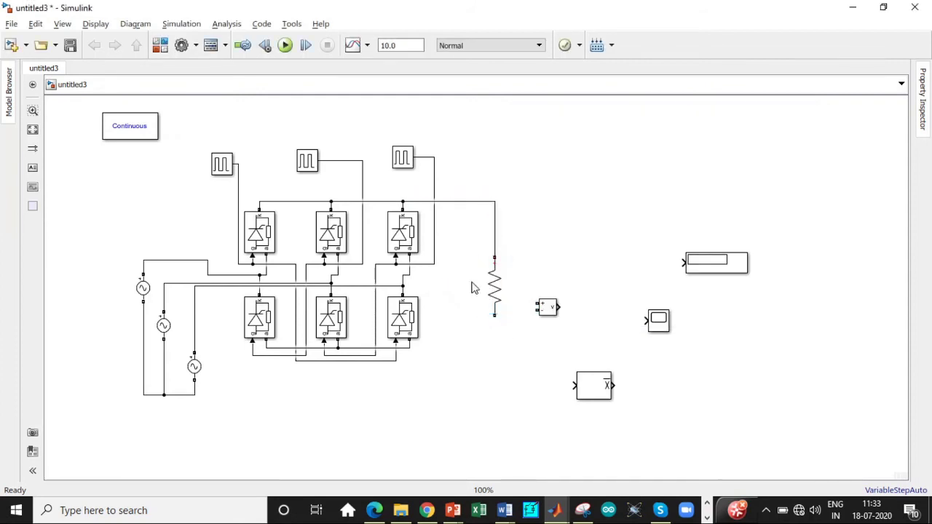
drag(494, 320, 410, 347)
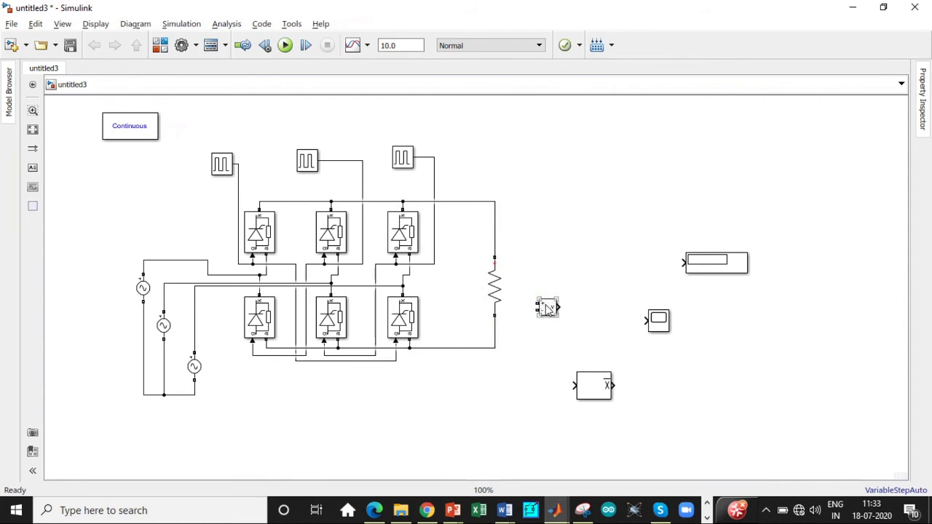
Attach the Voltage Measurement to the resistor and set the Mean block's fundamental frequency to 50 Hz.
drag(548, 308, 496, 248)
drag(569, 256, 495, 326)
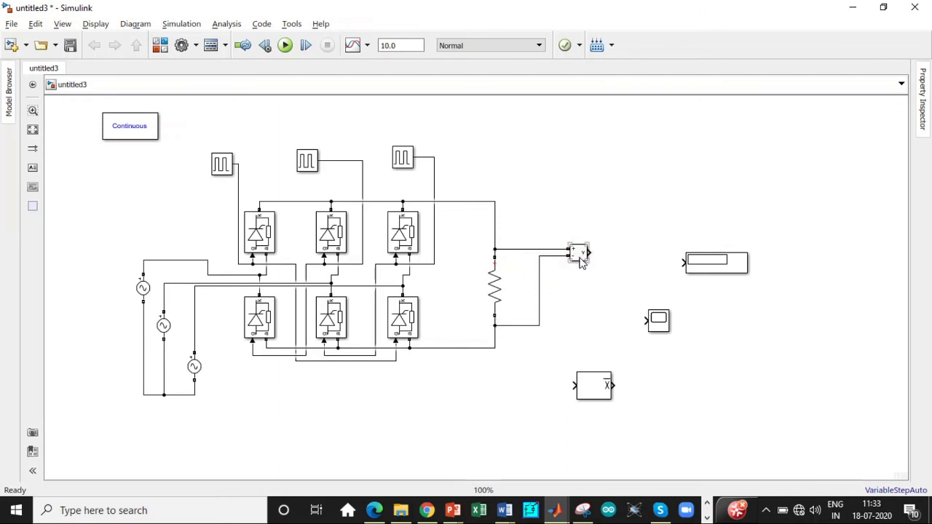
double_click(596, 384)
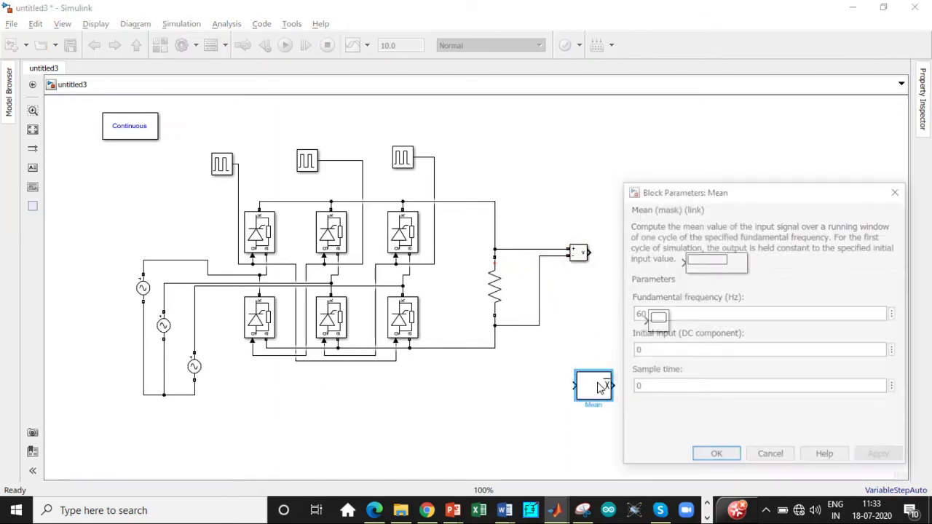
double_click(661, 313)
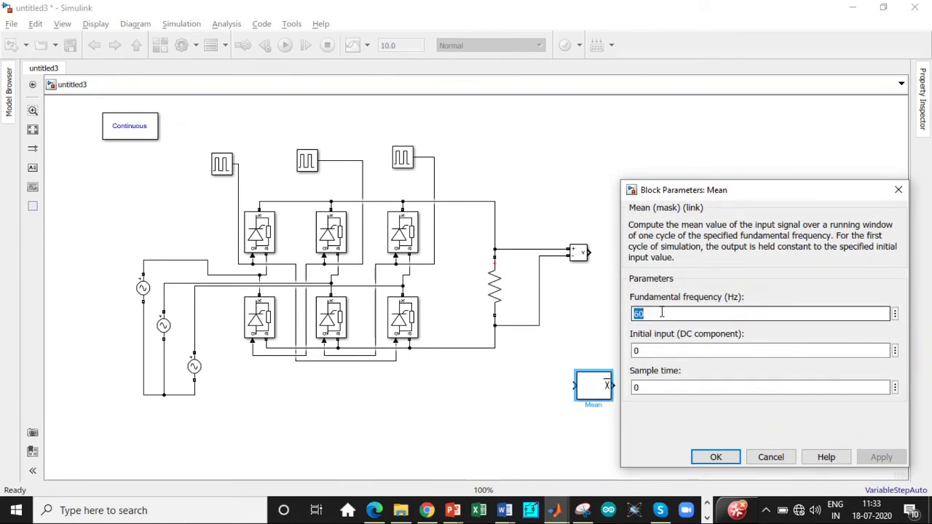
text(50)
click(716, 457)
Feed the measured voltage into the Mean block and the Mean output to the Display.
drag(597, 389, 648, 389)
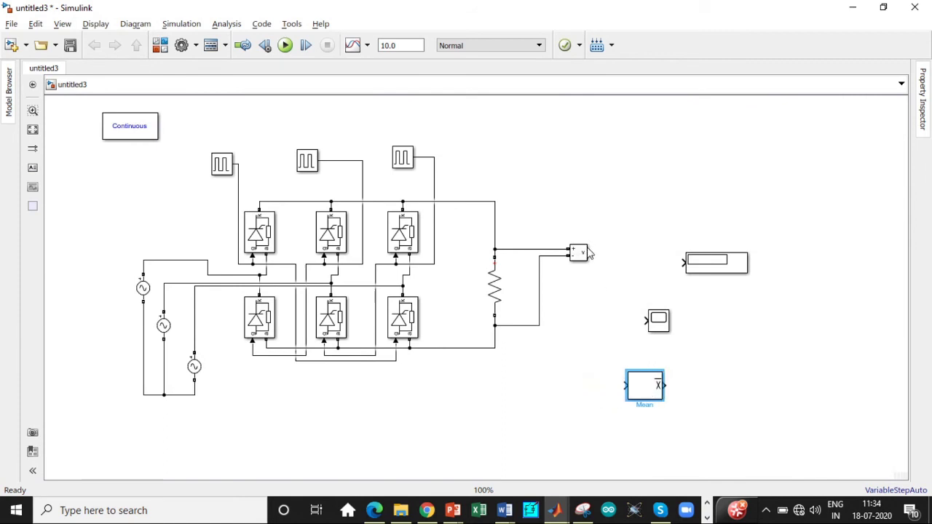
mouse_move(588, 251)
mouse_down()
mouse_move(614, 376)
mouse_move(625, 385)
mouse_up()
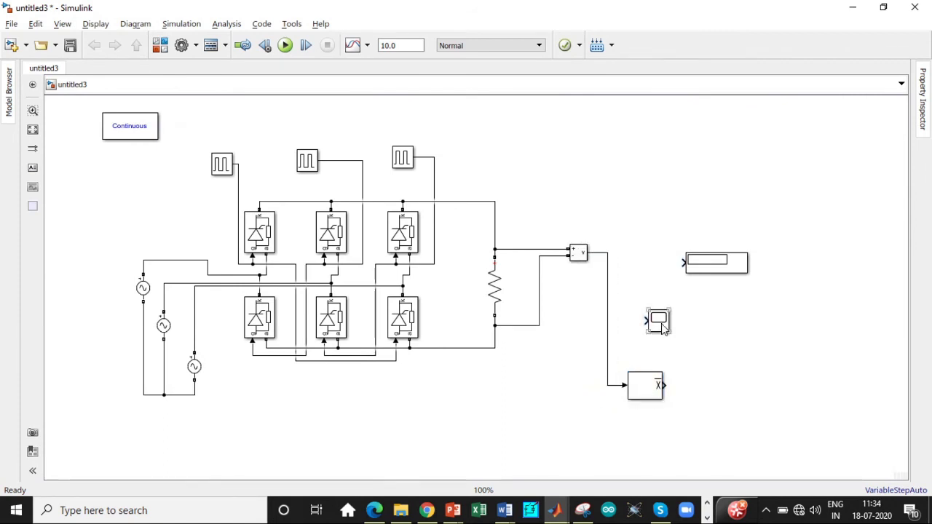
drag(713, 268, 771, 387)
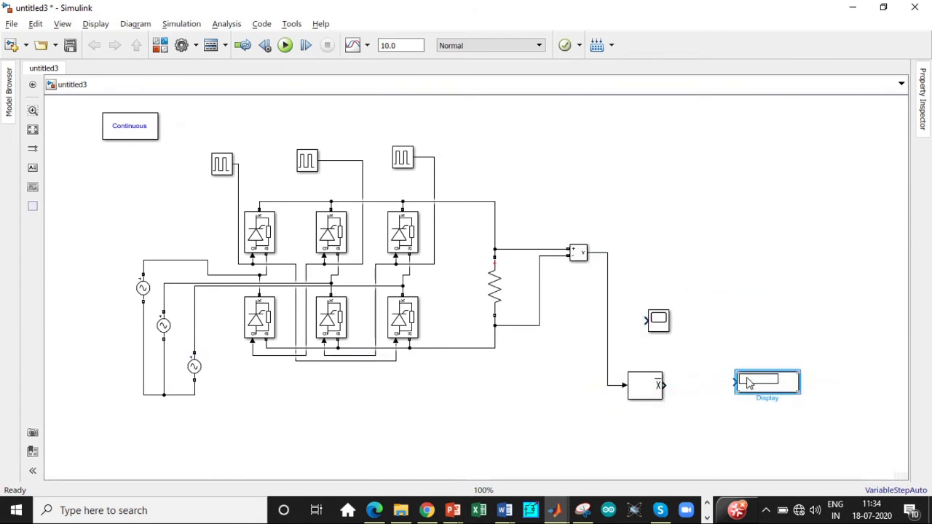
drag(663, 384, 734, 382)
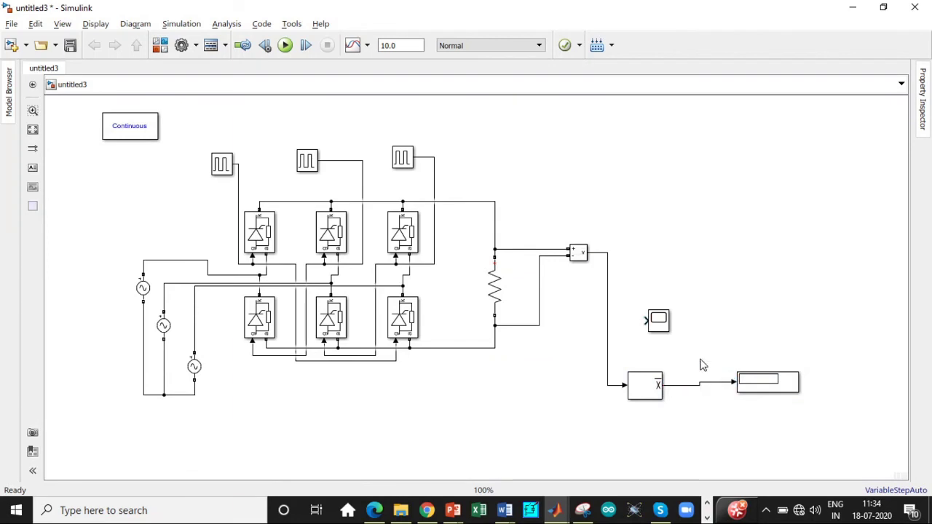
drag(659, 324, 599, 252)
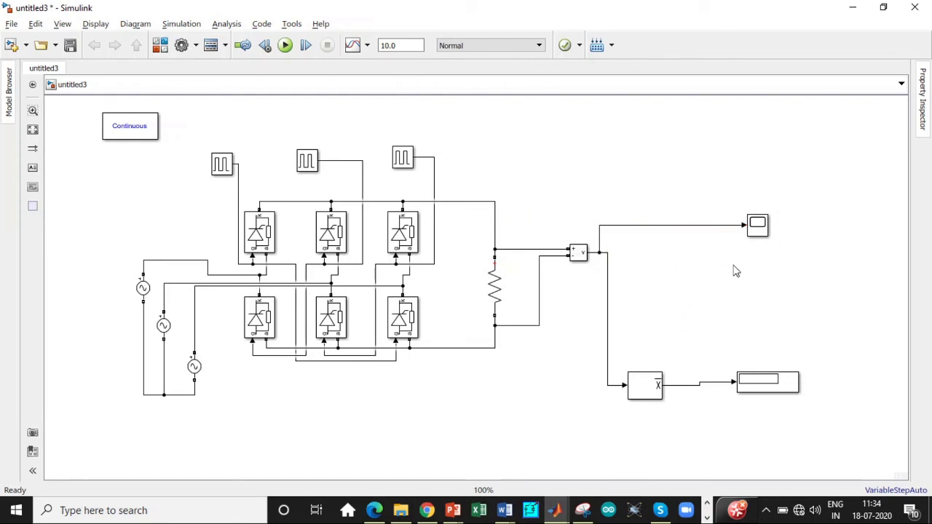
Set the stop time to 1 s and run the model, giving a 268.9 mean reading.
click(759, 233)
click(759, 251)
double_click(411, 45)
text(1)
click(508, 149)
click(285, 46)
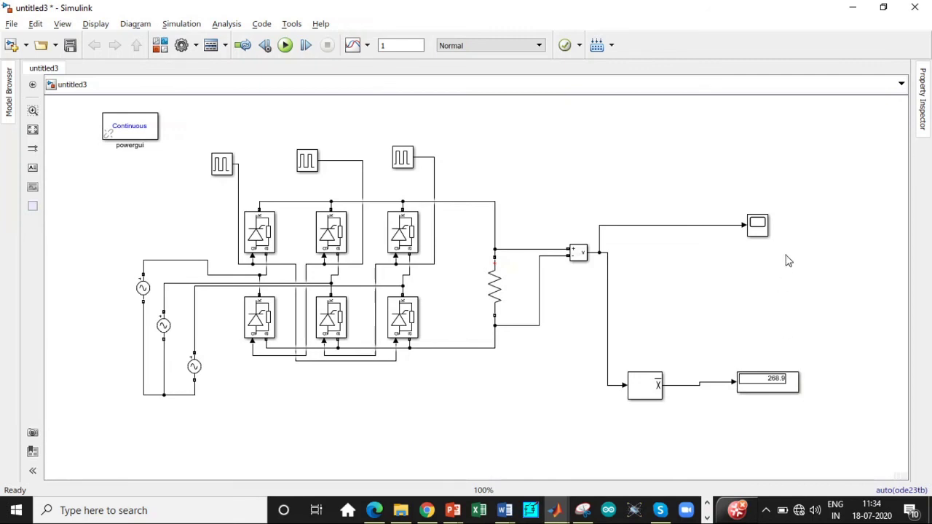
click(757, 226)
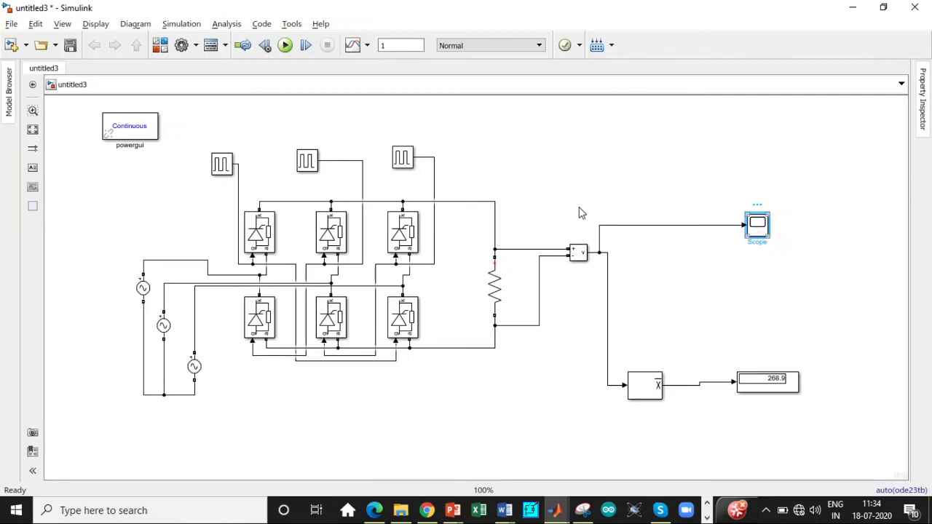
key(ctrl+t)
click(609, 72)
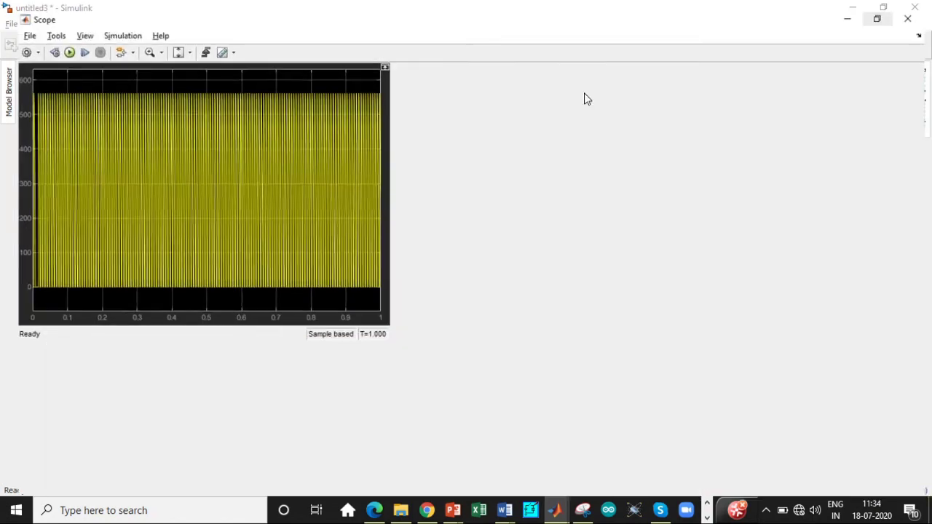
click(136, 42)
drag(307, 89, 424, 434)
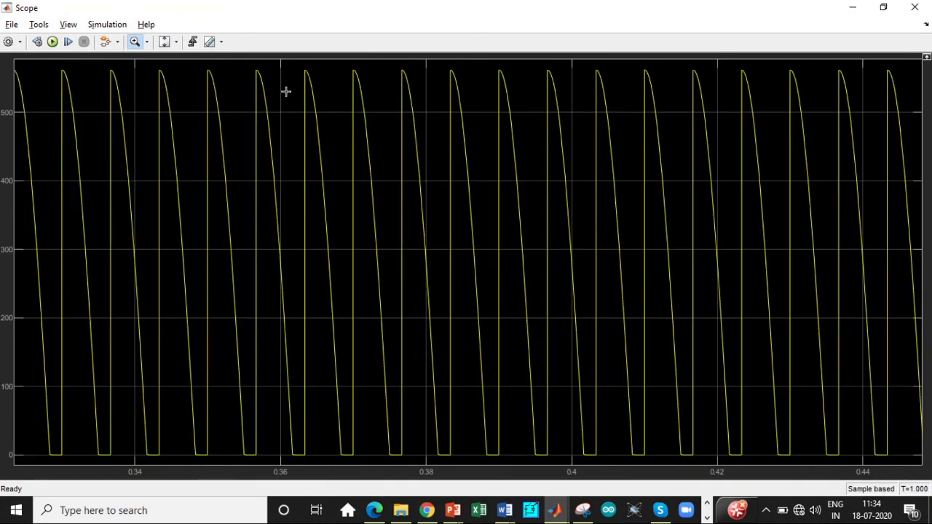
drag(278, 67, 574, 462)
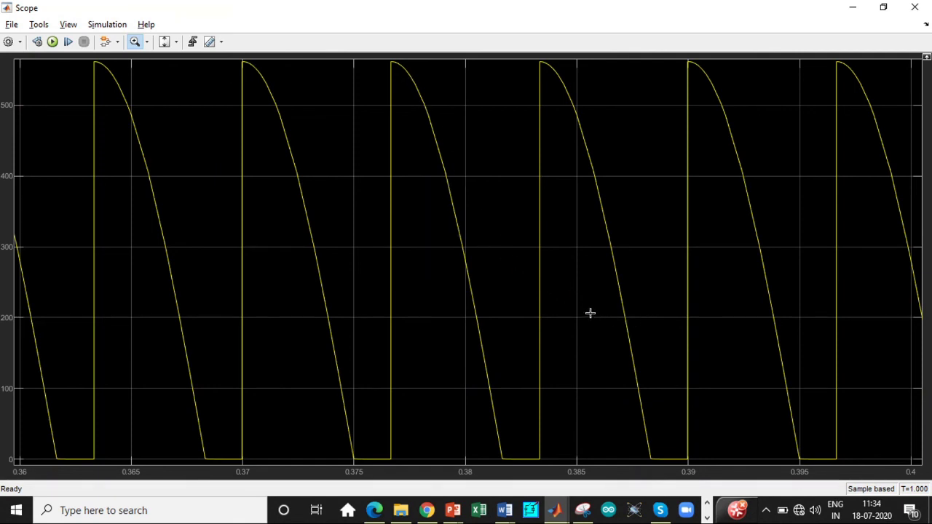
click(914, 7)
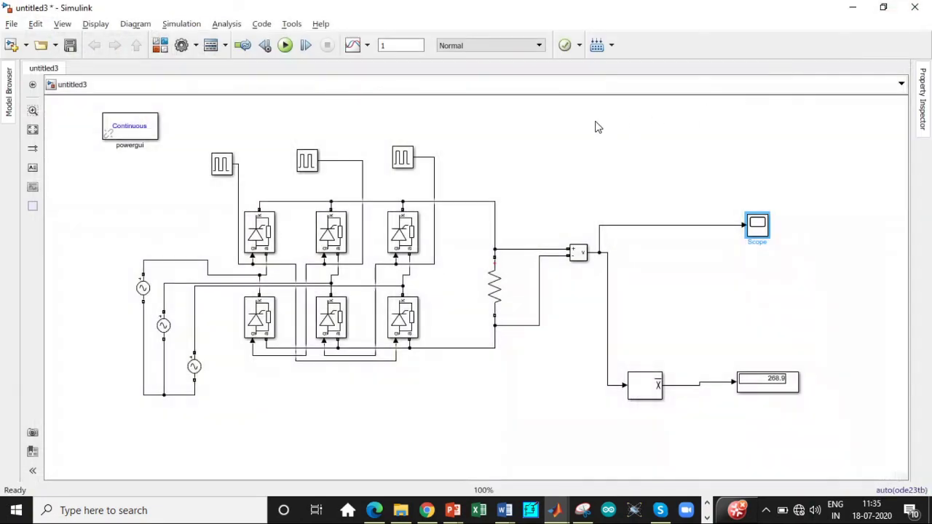